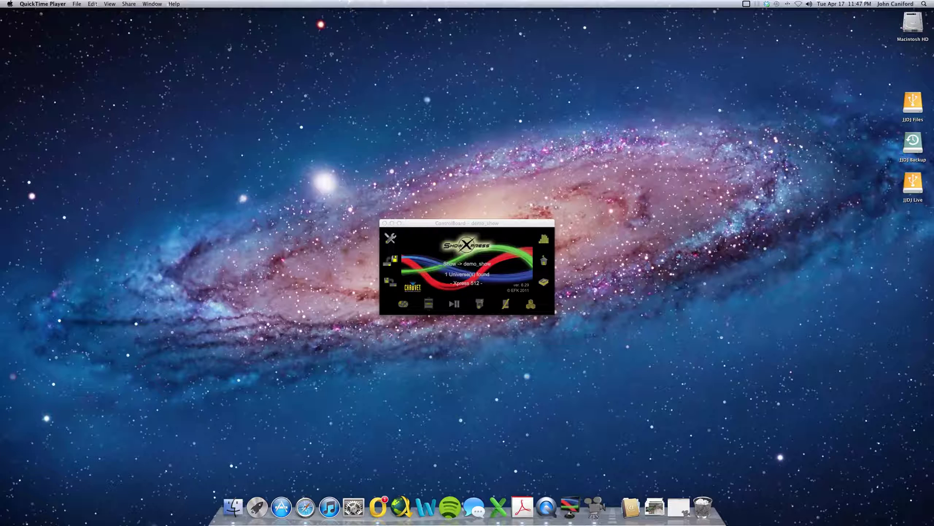
- Open the scene editor on the demo show, select the parcan fixture, then close it
click(432, 302)
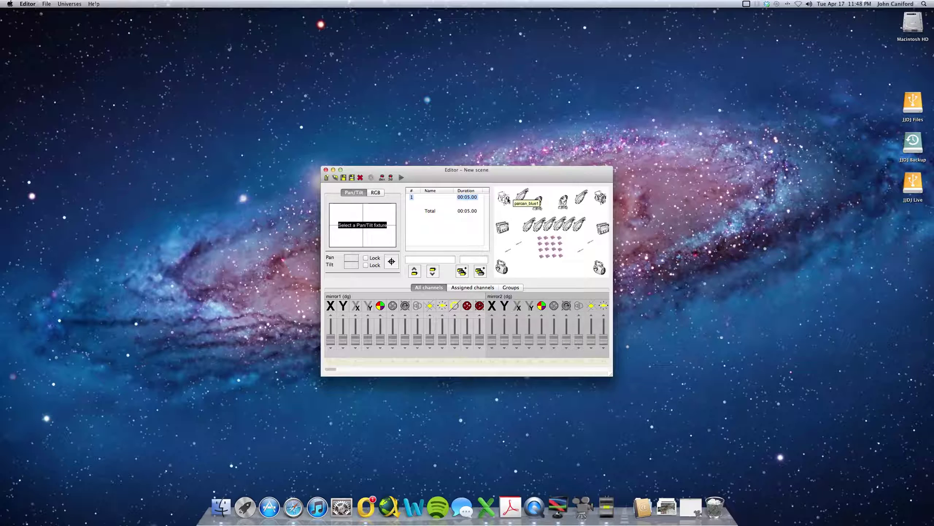
click(504, 198)
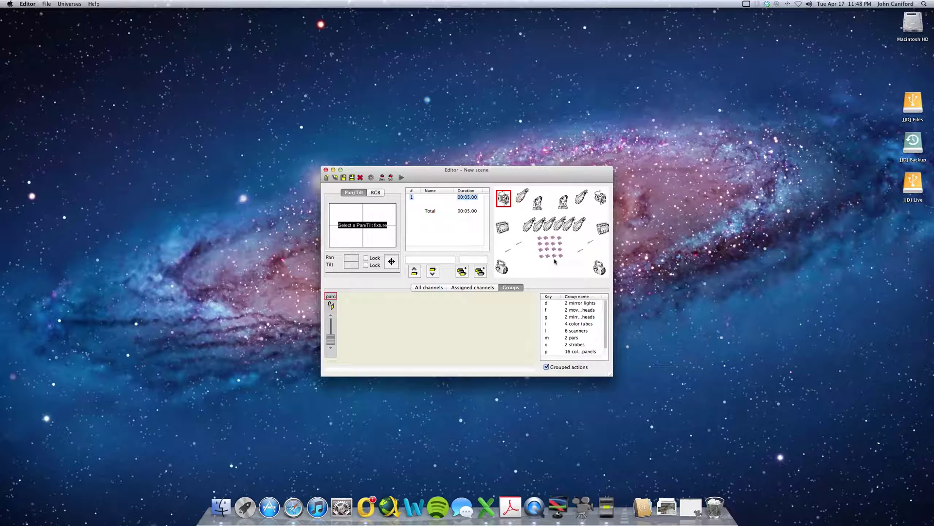
click(326, 170)
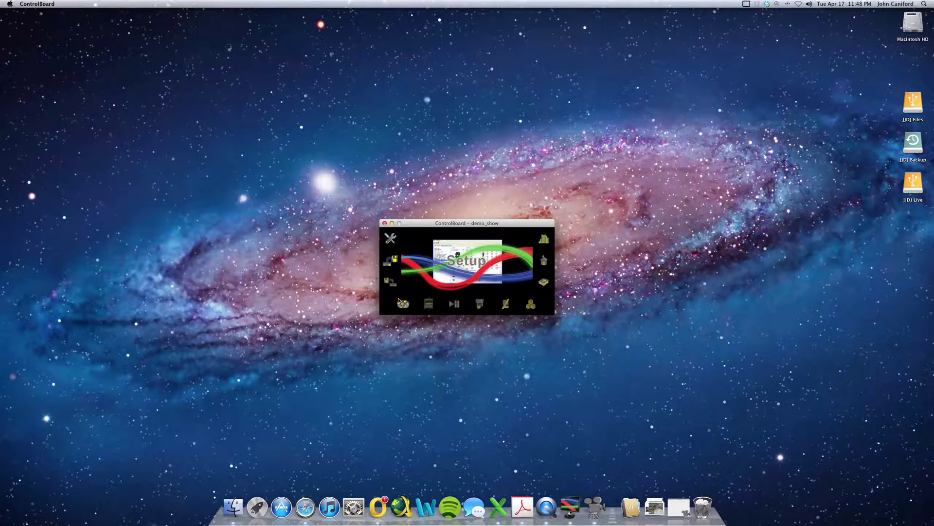
- Switch Current Lightshow to 'default', apply it, and reopen the scene editor
click(384, 235)
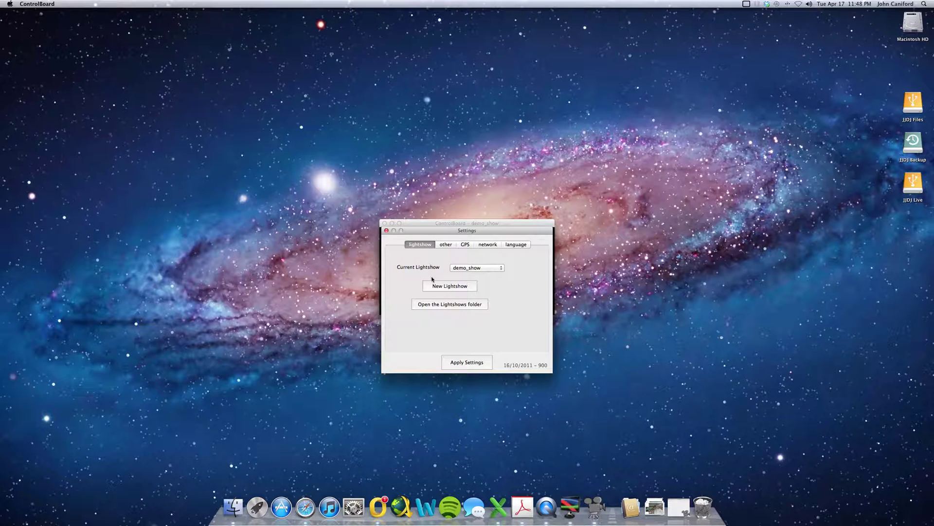
click(490, 271)
click(490, 272)
click(477, 268)
click(462, 258)
click(455, 358)
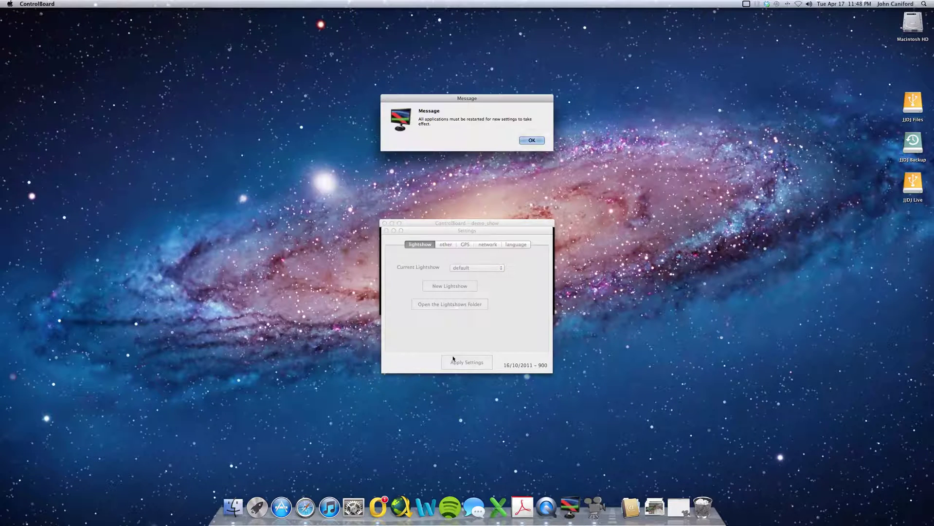
click(532, 137)
click(429, 304)
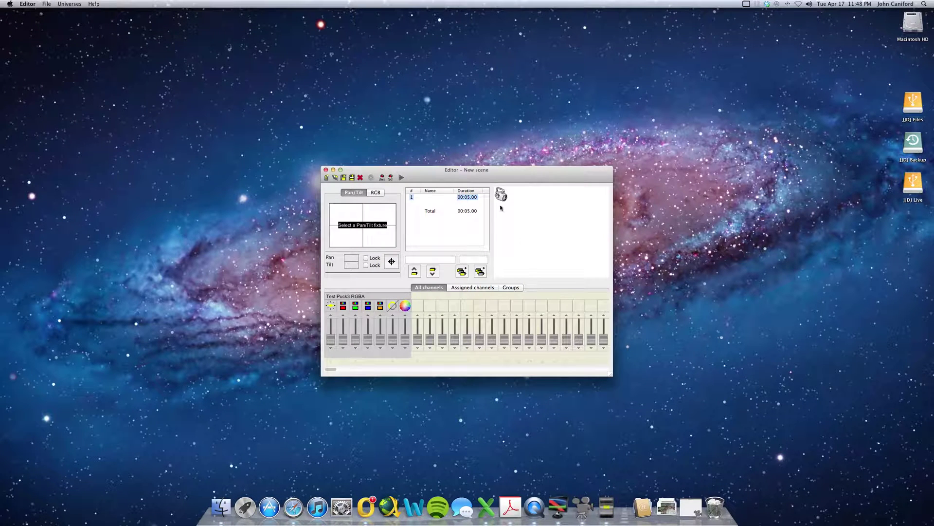
- Select the Test Puck3 RGBA fixture and enlarge and reposition the editor window
mouse_move(502, 199)
mouse_down()
mouse_move(508, 214)
mouse_move(516, 205)
mouse_up()
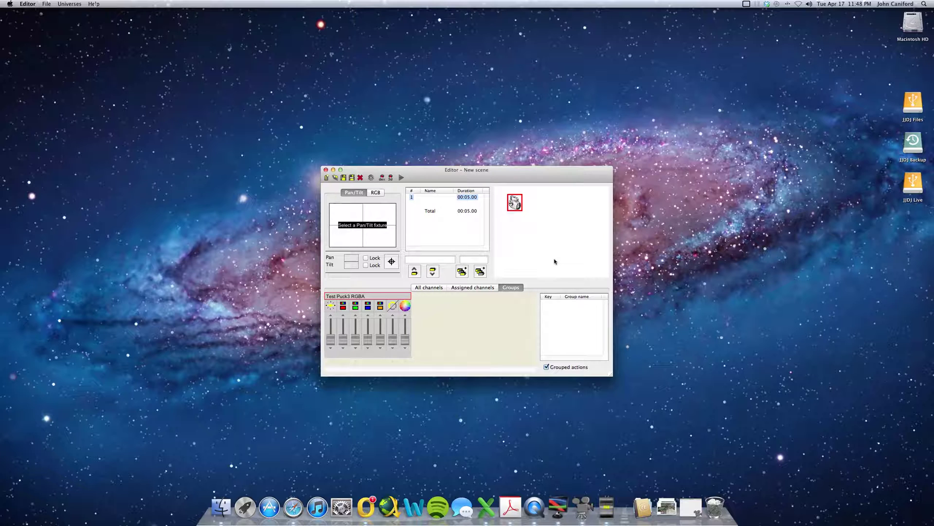
click(612, 375)
drag(611, 375, 847, 454)
drag(646, 171, 461, 114)
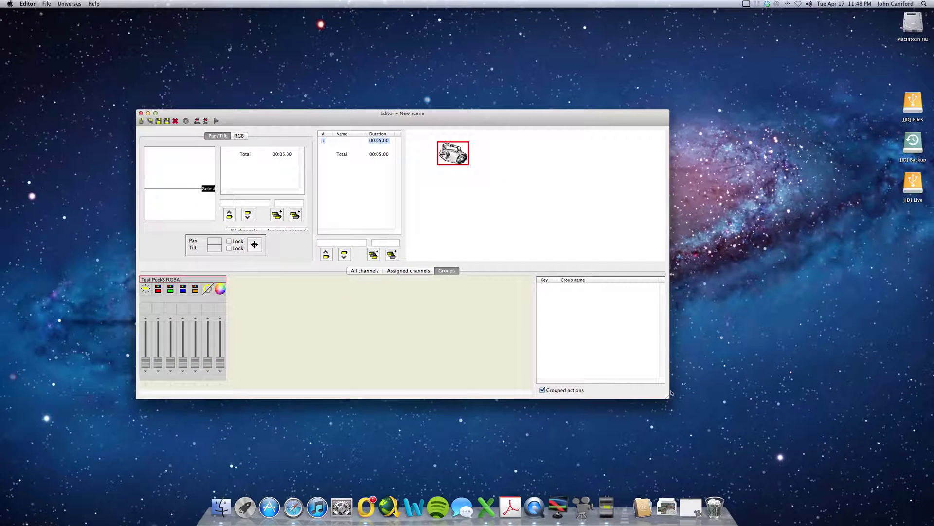
drag(670, 397, 784, 429)
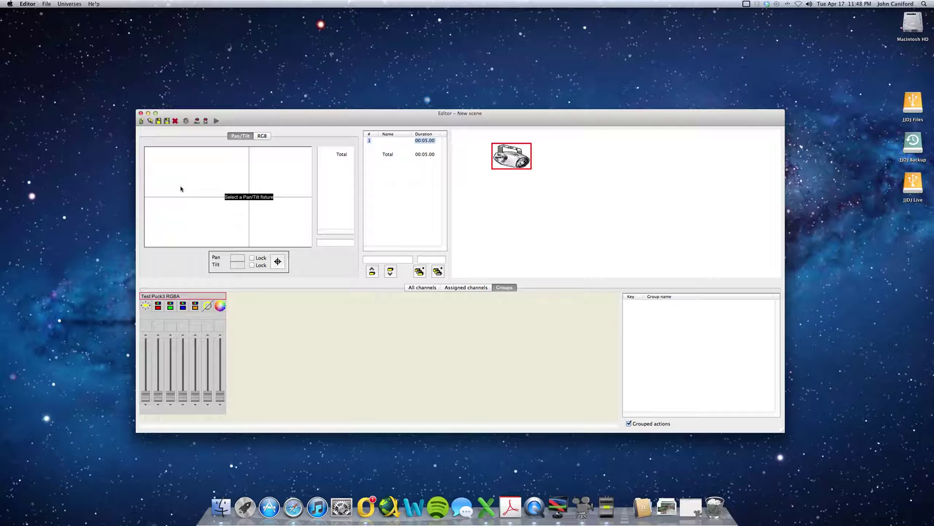
- Raise the dimmer to 255, lower it to 102, then disable the dimmer channel
click(143, 393)
drag(143, 393, 152, 338)
drag(146, 343, 144, 416)
right_click(144, 310)
click(146, 312)
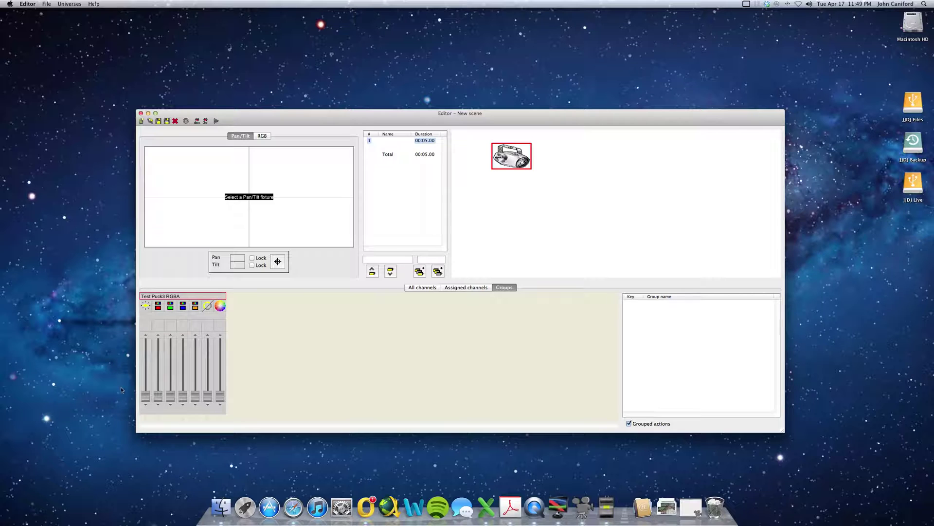
- Bring the dimmer and red channels up to full 255
click(147, 402)
drag(148, 403, 158, 333)
drag(158, 395, 152, 325)
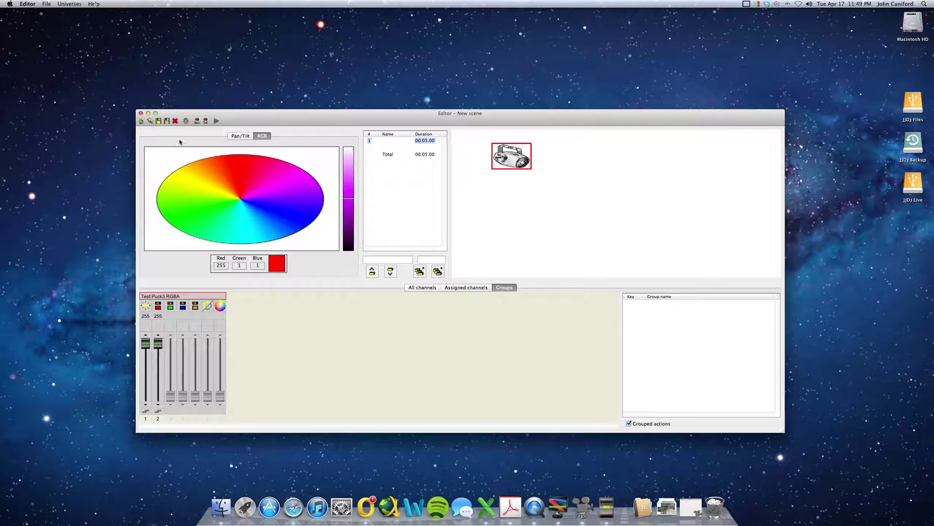
- Create a new scene folder named Puck3
click(159, 122)
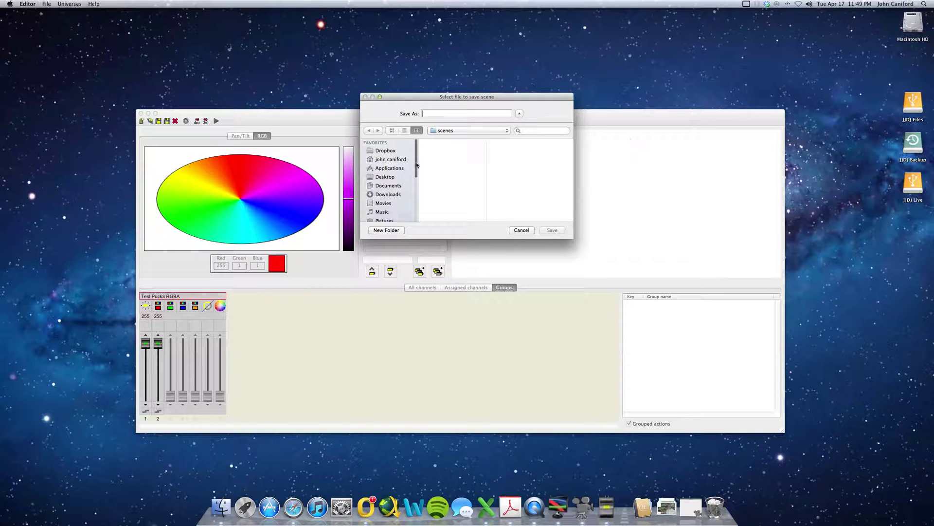
click(381, 232)
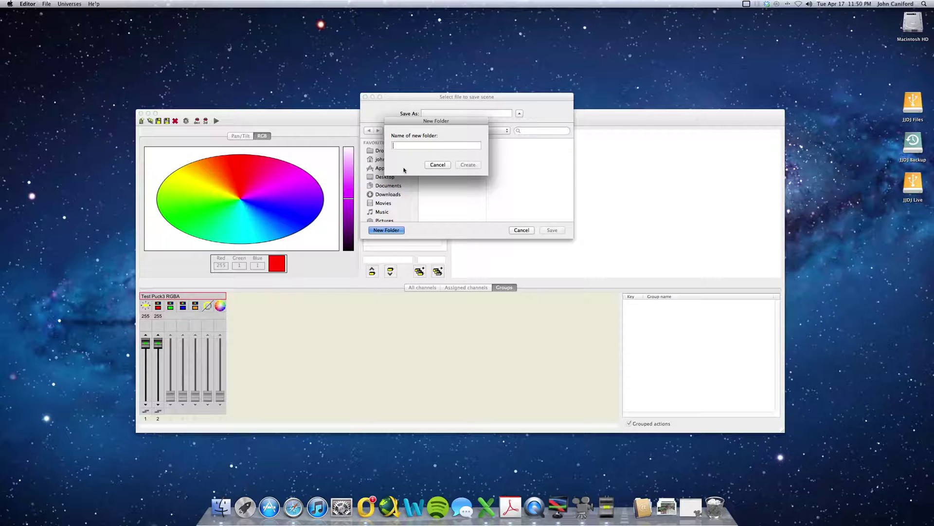
text(Puck3)
key(Return)
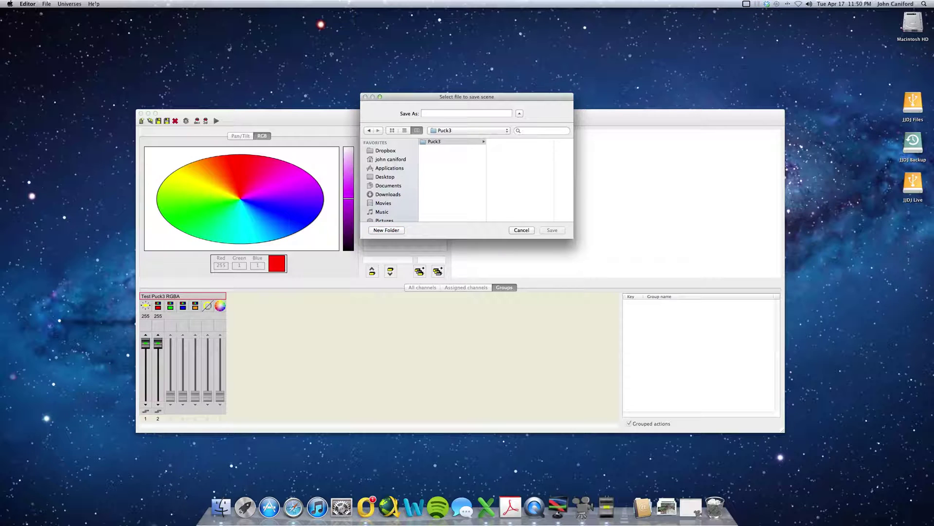
- Save the scene as 'Red' in the Puck3 folder
text(Puck3)
text(Red Light -)
key(BackSpace)
key(BackSpace)
key(BackSpace)
key(super+a)
key(BackSpace)
text(Red)
click(554, 230)
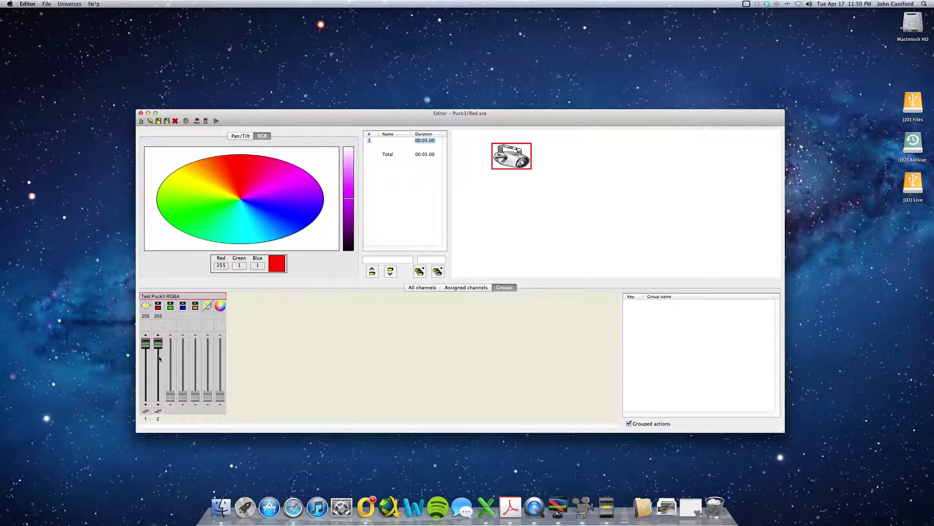
- Raise green to 255 and disable the red channel
mouse_move(170, 397)
mouse_down()
mouse_move(169, 334)
mouse_move(158, 403)
mouse_up()
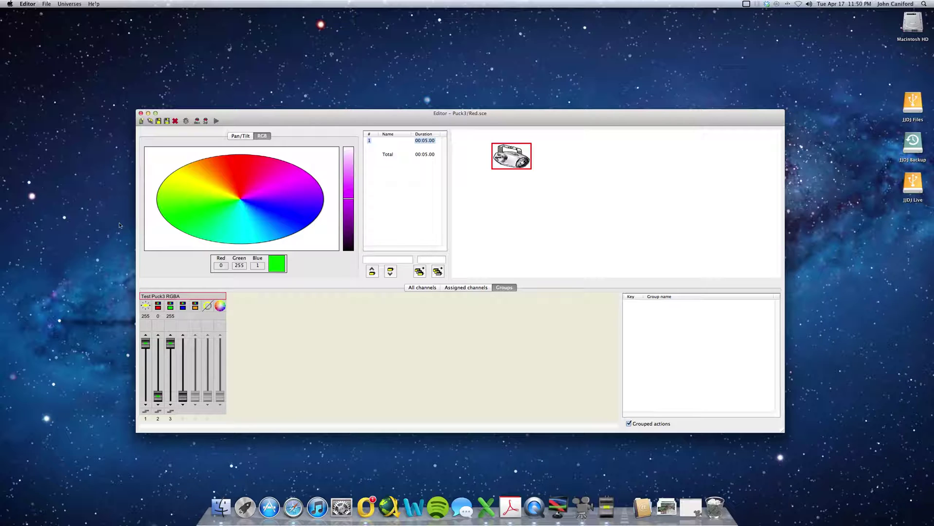
right_click(157, 315)
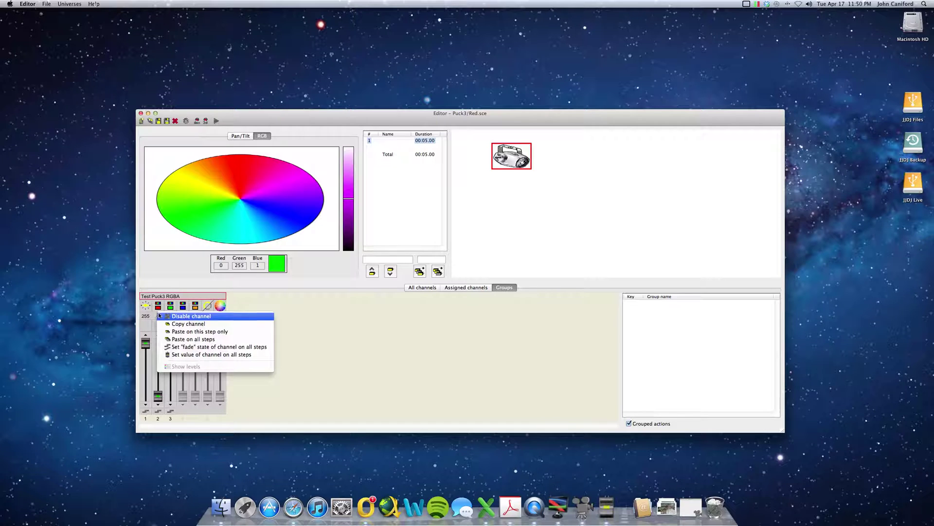
click(160, 316)
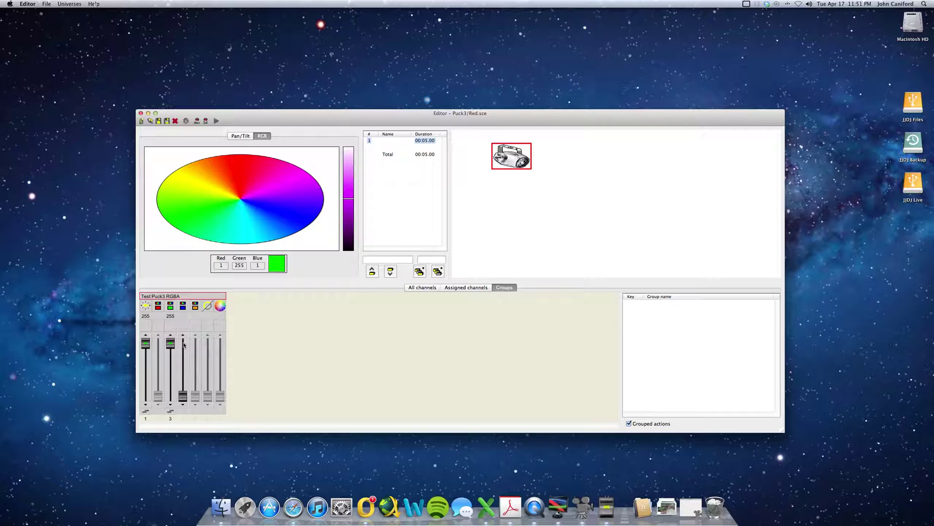
- Readjust channels: green down to 0 and disabled, red back to 255, then 0 and disabled
click(157, 124)
drag(171, 344, 173, 487)
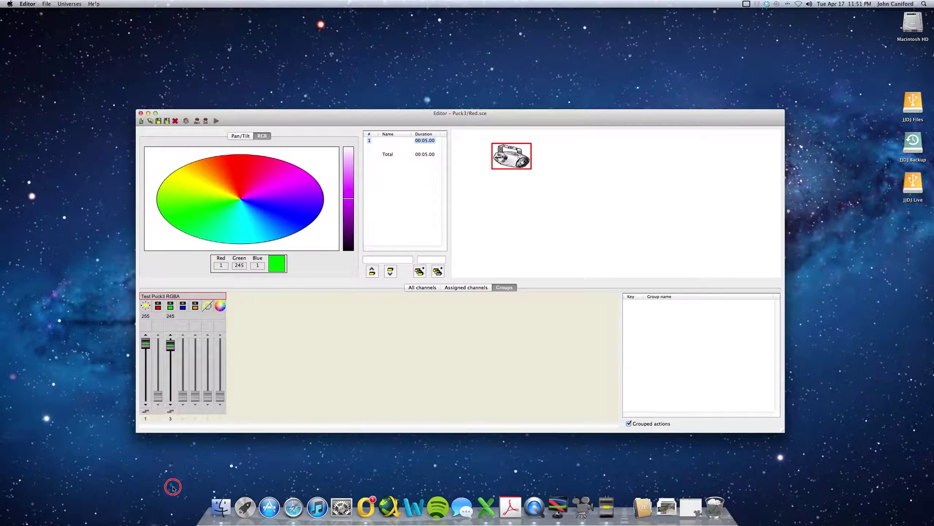
drag(178, 344, 171, 382)
right_click(175, 329)
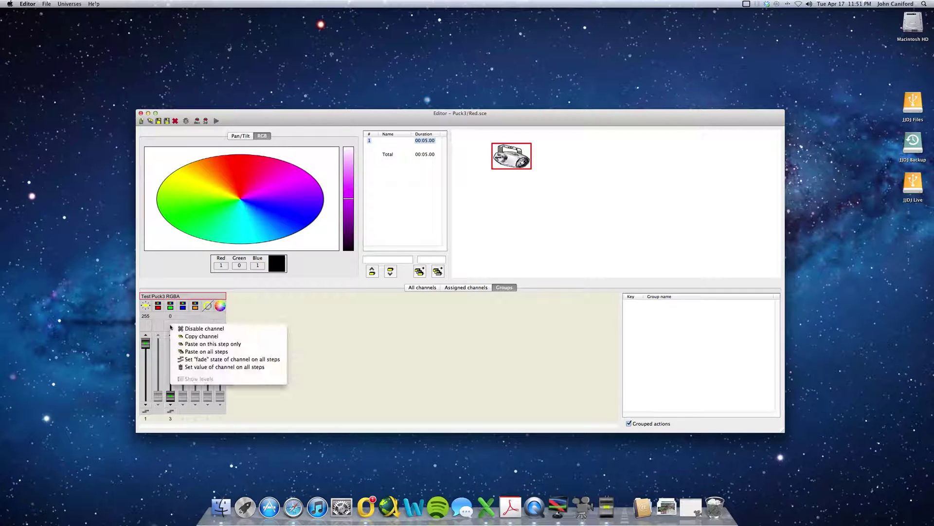
click(194, 326)
drag(158, 396, 158, 340)
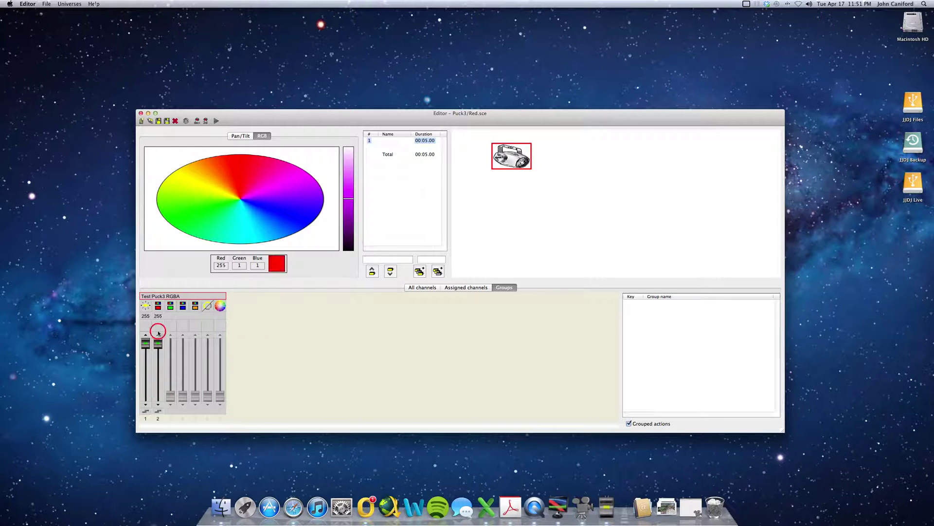
click(156, 124)
mouse_move(158, 344)
mouse_down()
mouse_move(163, 403)
mouse_move(168, 335)
mouse_up()
click(158, 326)
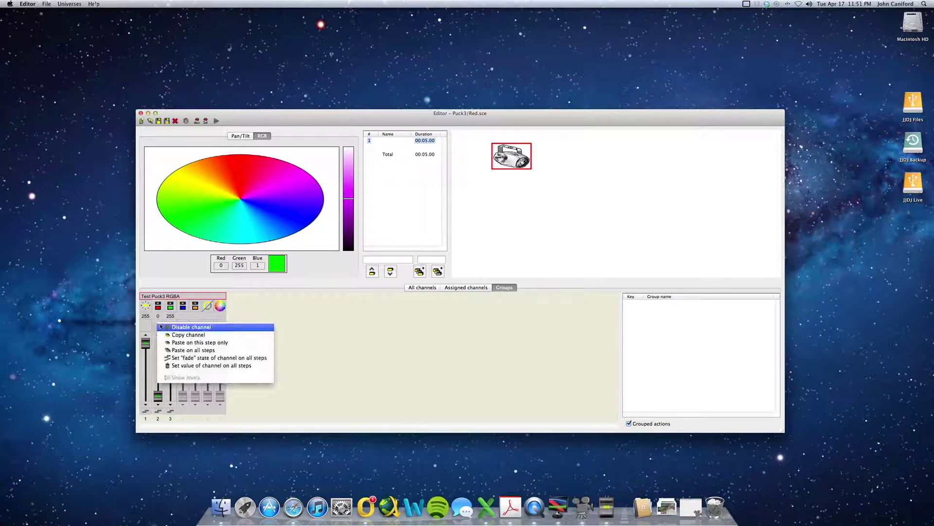
click(163, 326)
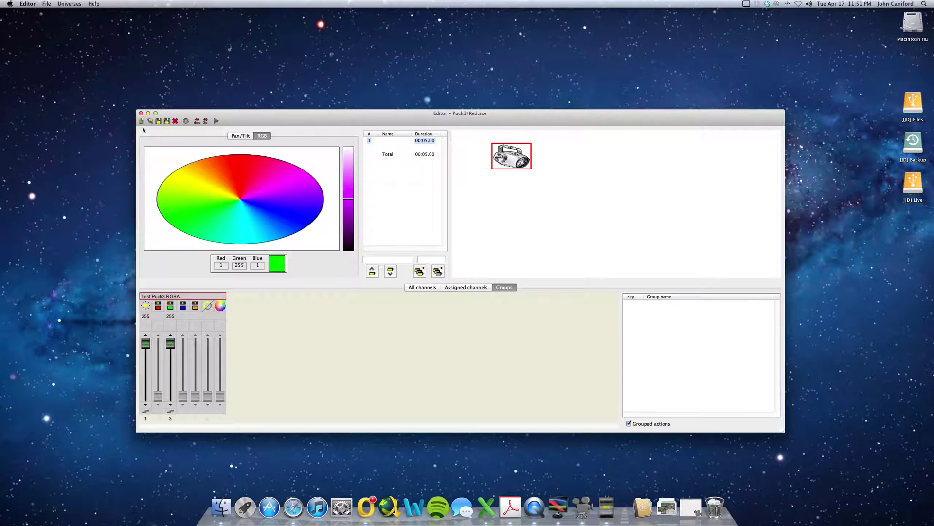
- Save the scene as 'Green' in Puck3
click(167, 124)
text(Green)
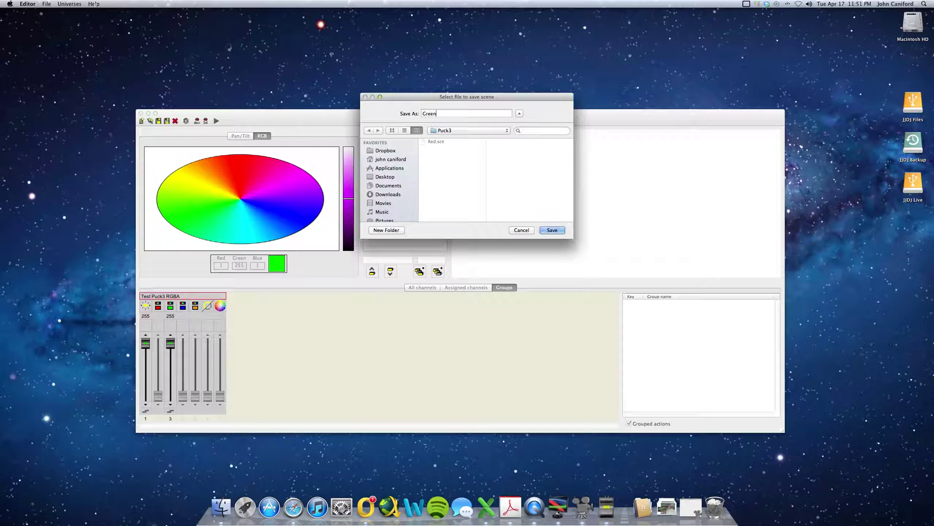
key(Return)
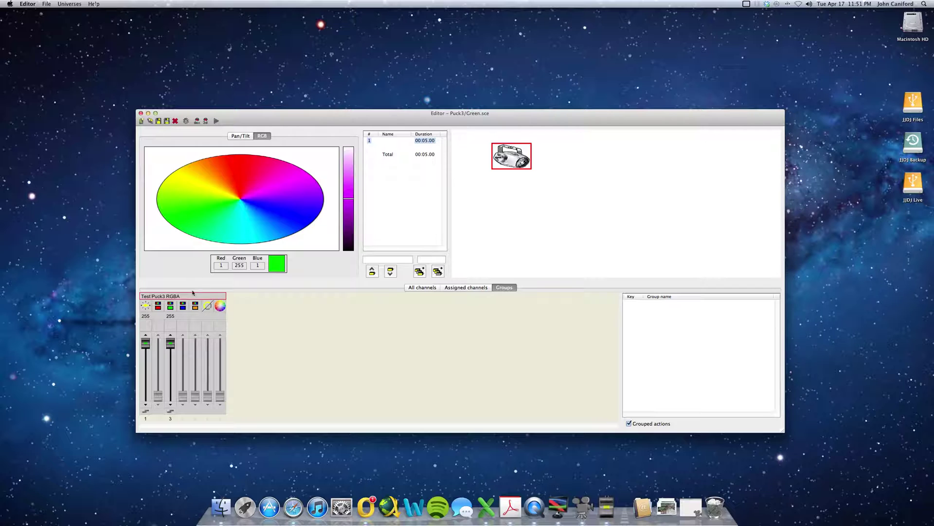
- Lower green, disable the green channel, and raise blue to full 255
drag(170, 343, 171, 401)
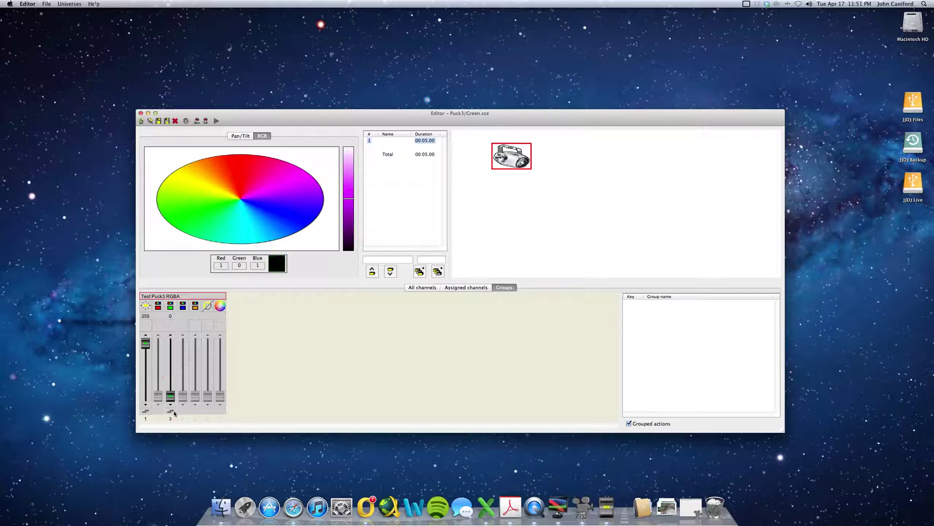
right_click(169, 327)
click(199, 369)
click(185, 398)
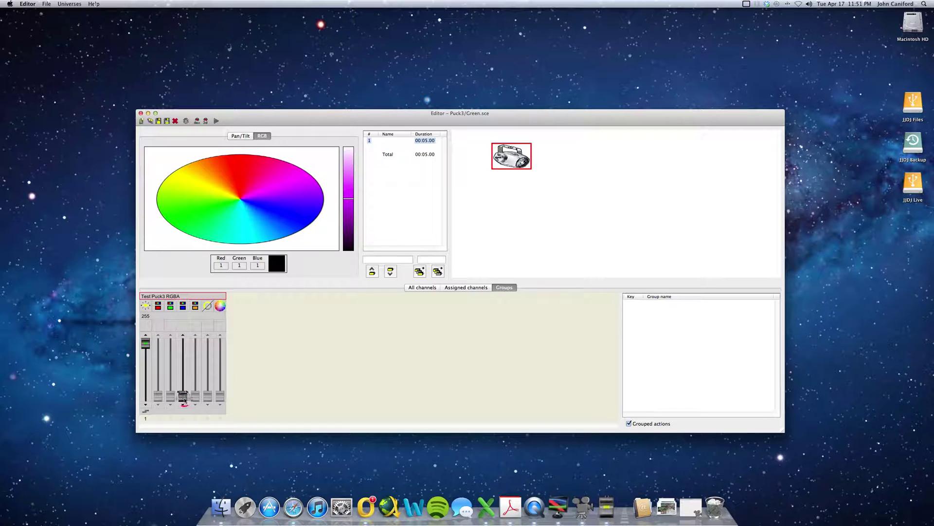
drag(185, 400, 183, 340)
- Save the look as the 'Blue' scene
click(167, 121)
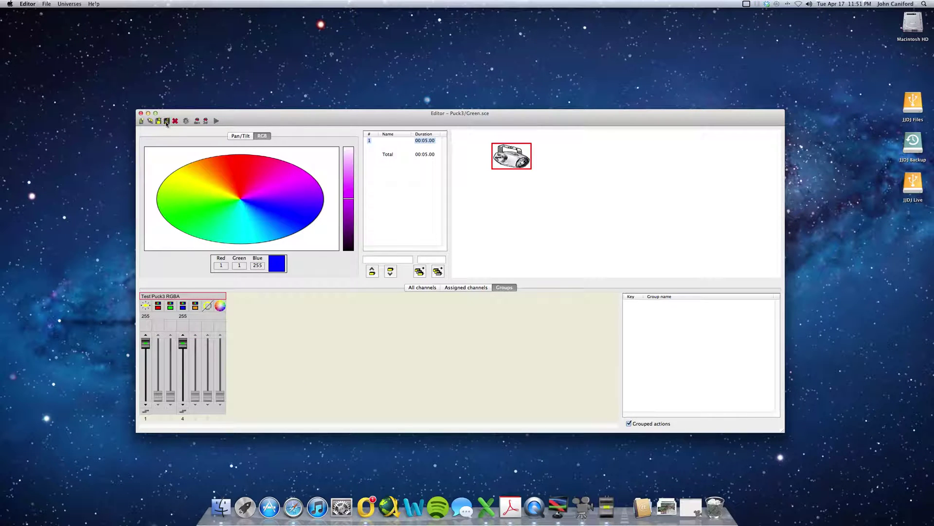
text(Blue)
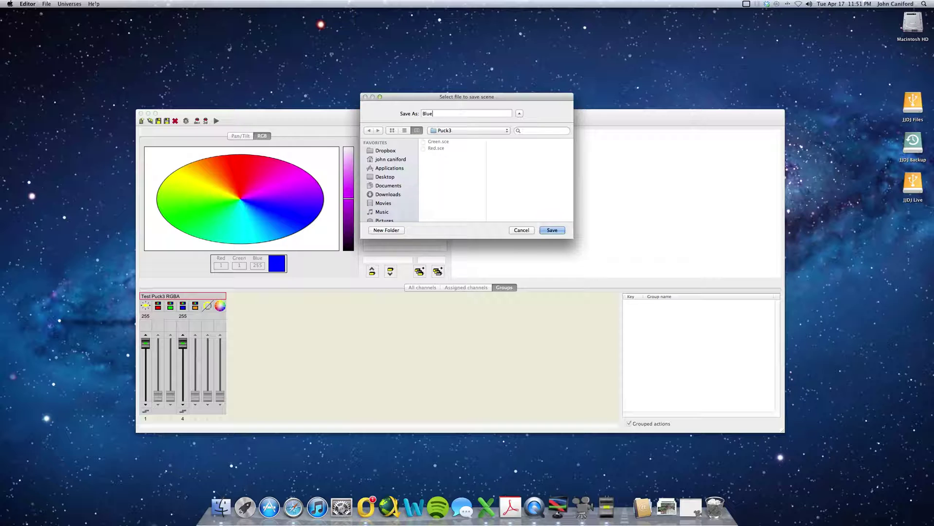
key(Return)
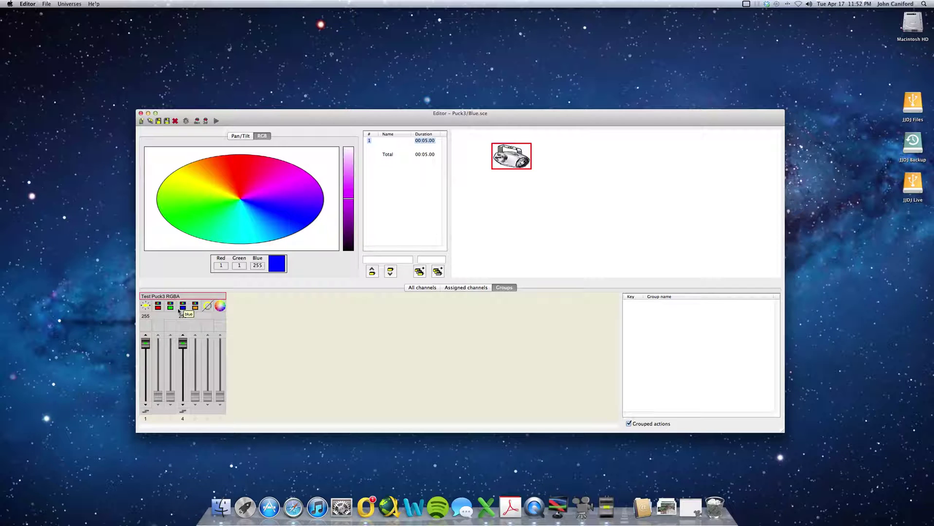
- Bring blue back to 0 and raise the strobe channel to full 255
drag(186, 343, 183, 395)
right_click(181, 322)
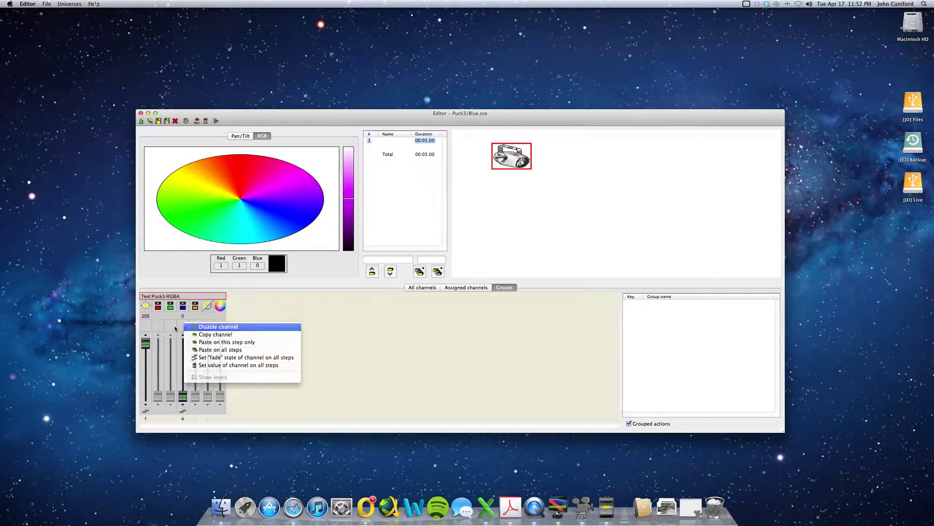
click(157, 331)
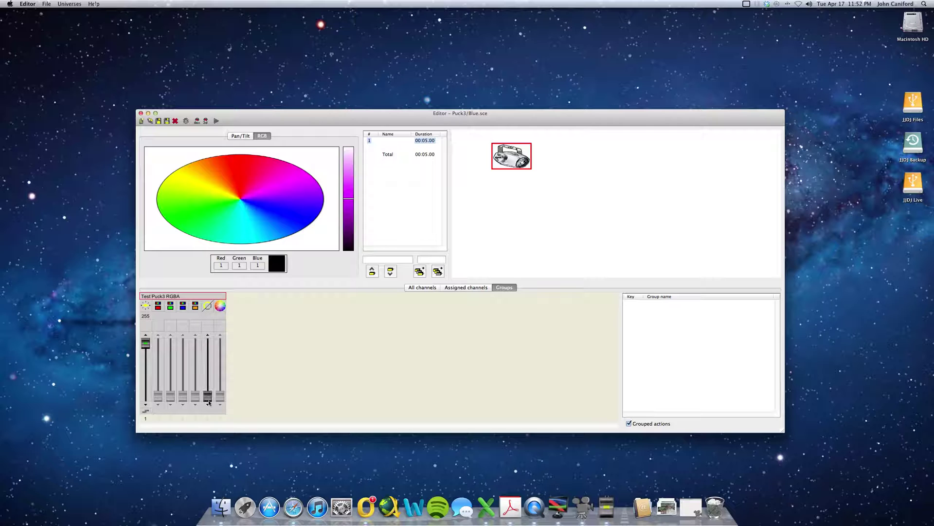
drag(208, 397, 208, 343)
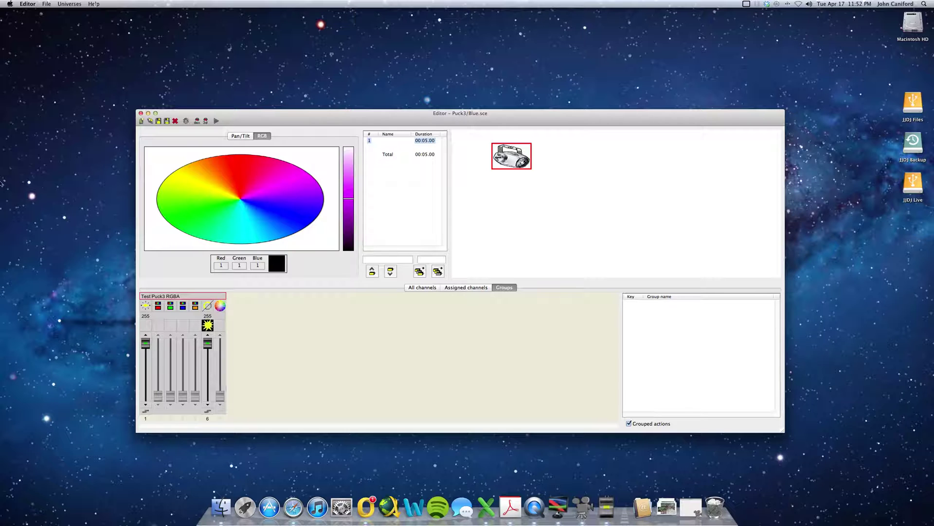
- Save the look as the 'Strobe' scene and bring up the ControlBoard launcher
click(166, 121)
text(Strobe)
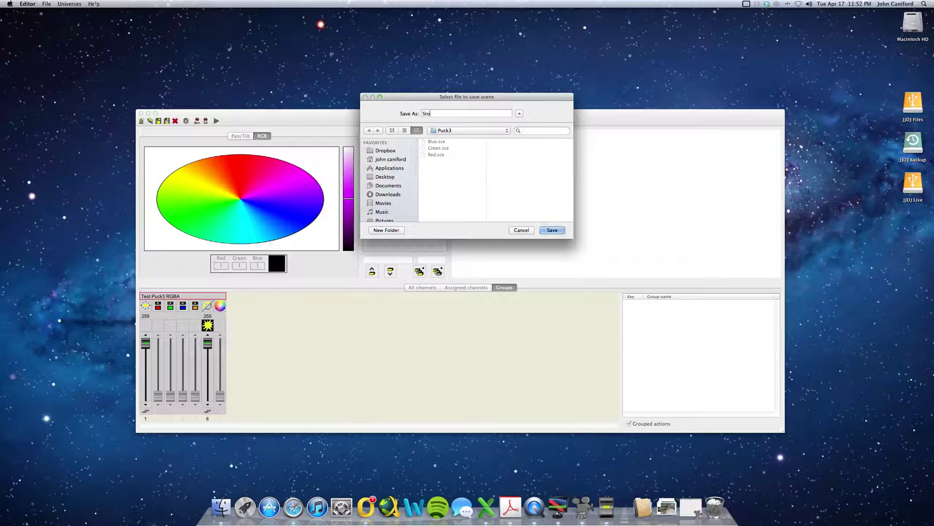
key(Return)
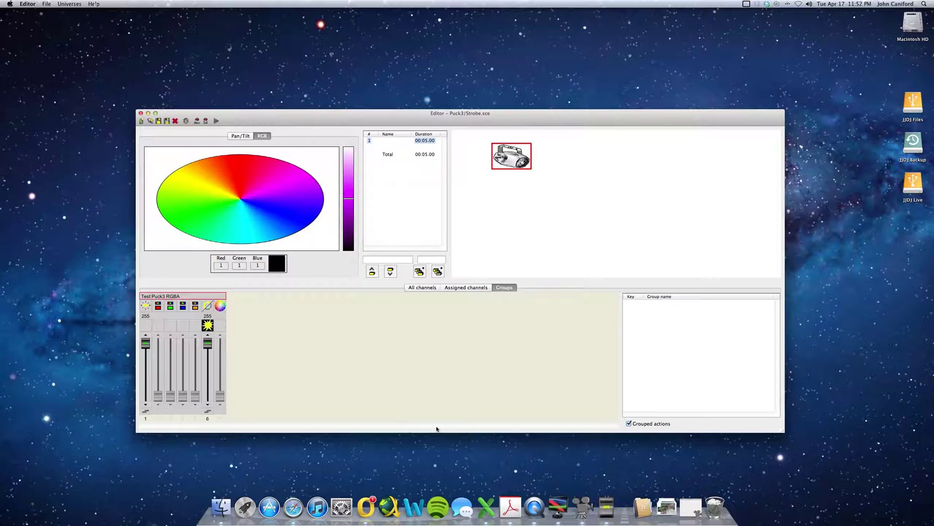
click(559, 507)
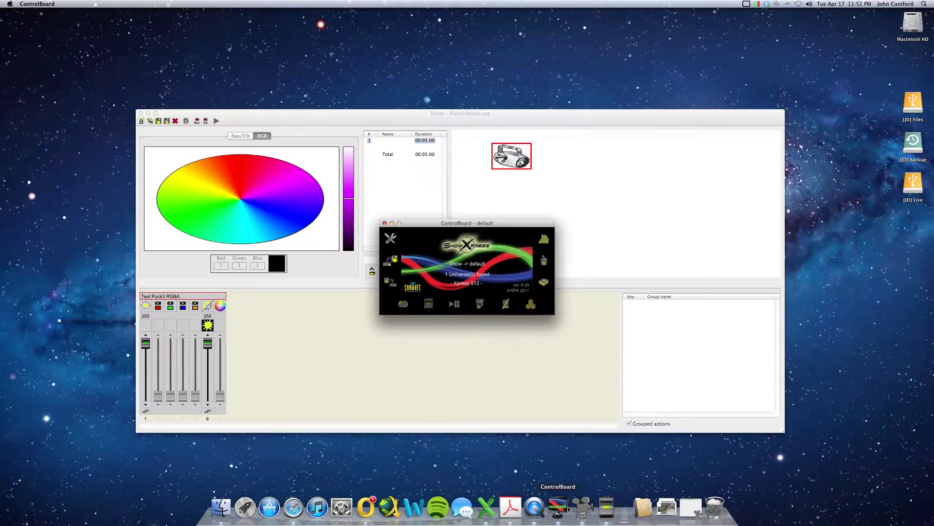
- Open the Live window, close the editor, and rename the page to 'Puck 3s'
click(453, 305)
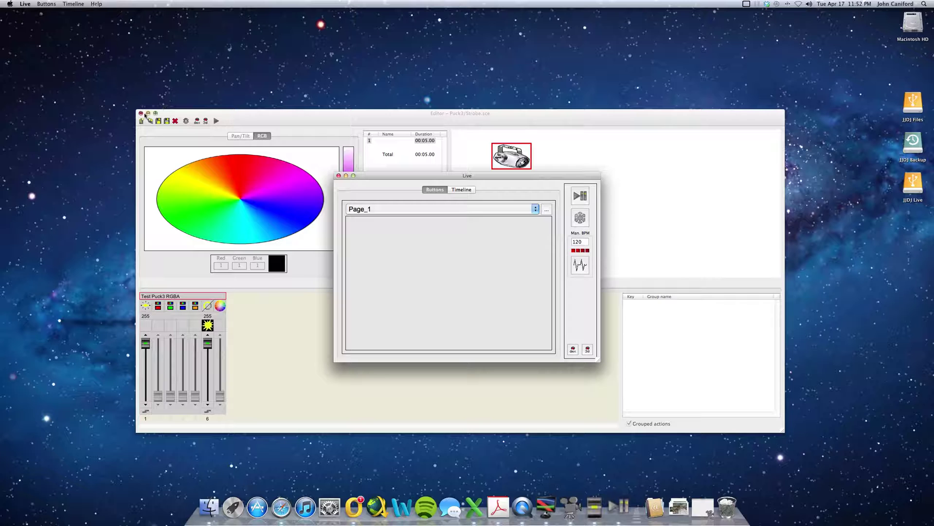
click(140, 113)
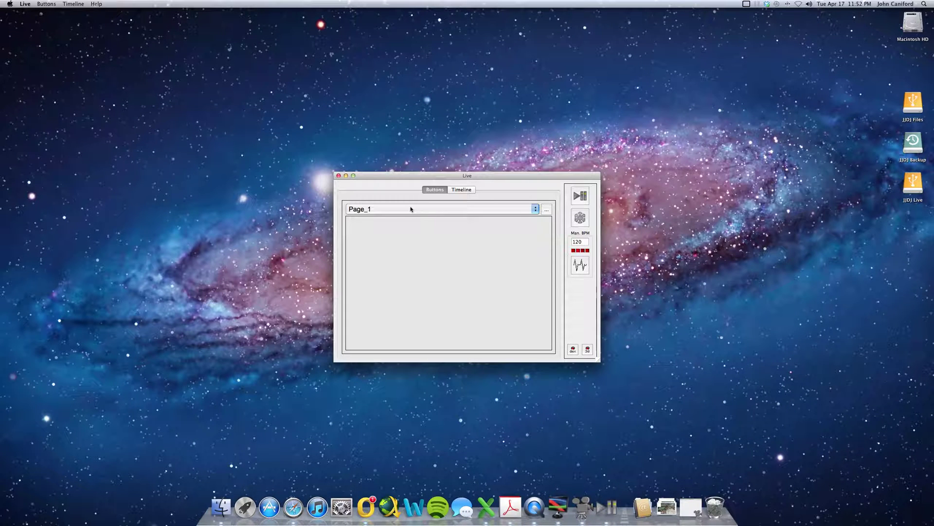
click(547, 210)
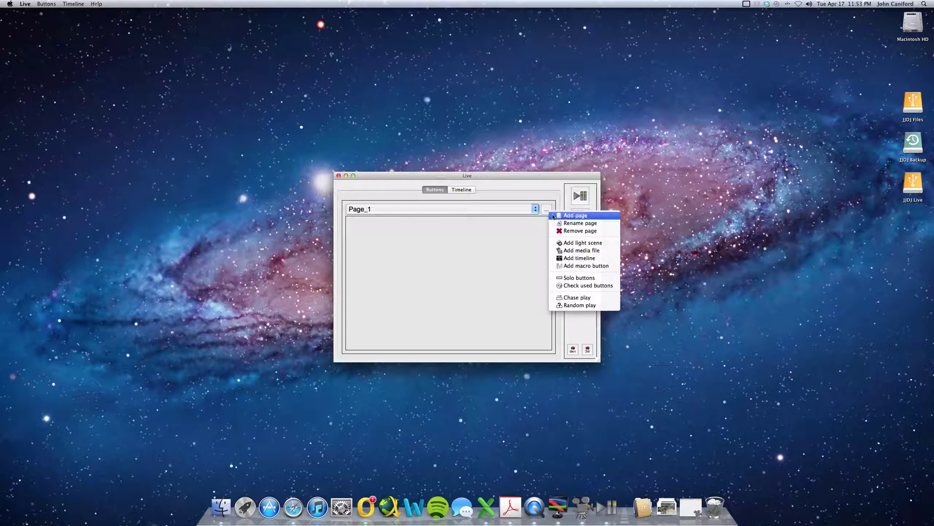
click(561, 223)
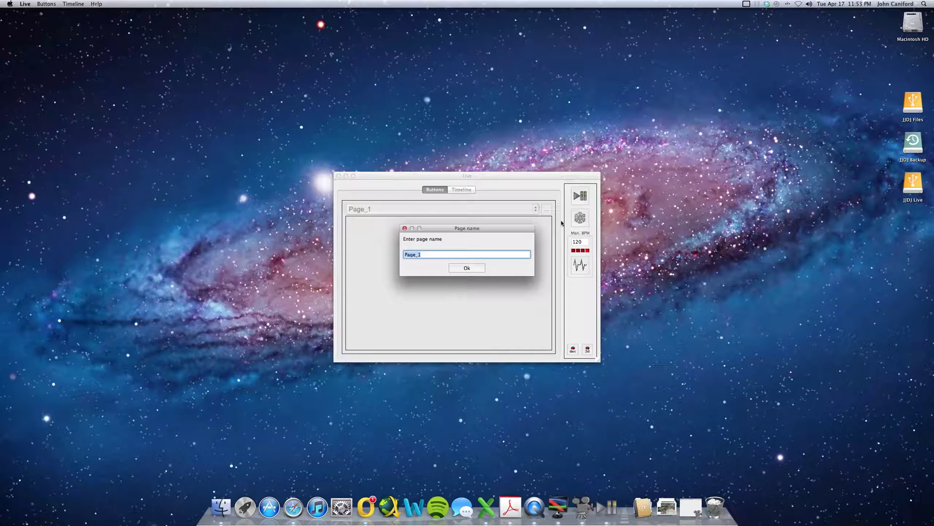
text(O)
text(UC)
text(ck 3)
text(s)
key(Return)
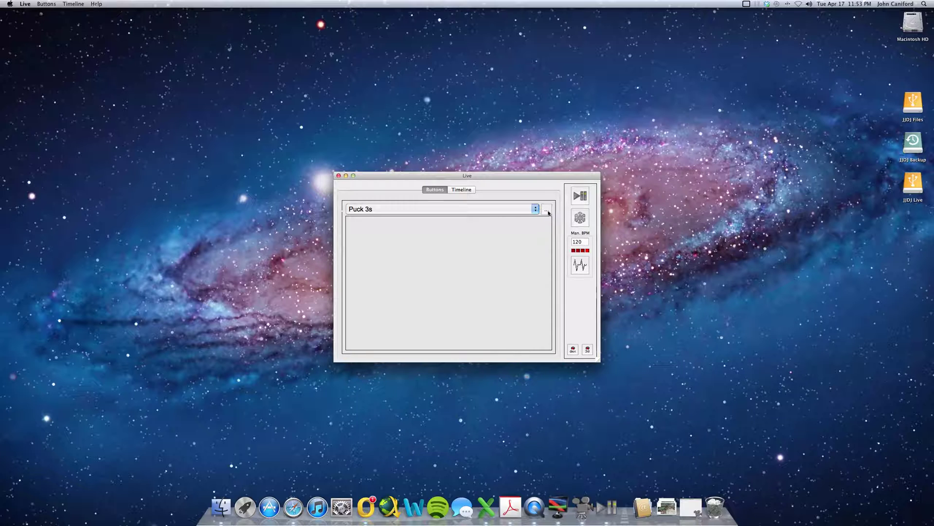
- Add the Red, Green, Blue and Strobe scenes from Puck3 as buttons on the page
click(547, 210)
click(563, 242)
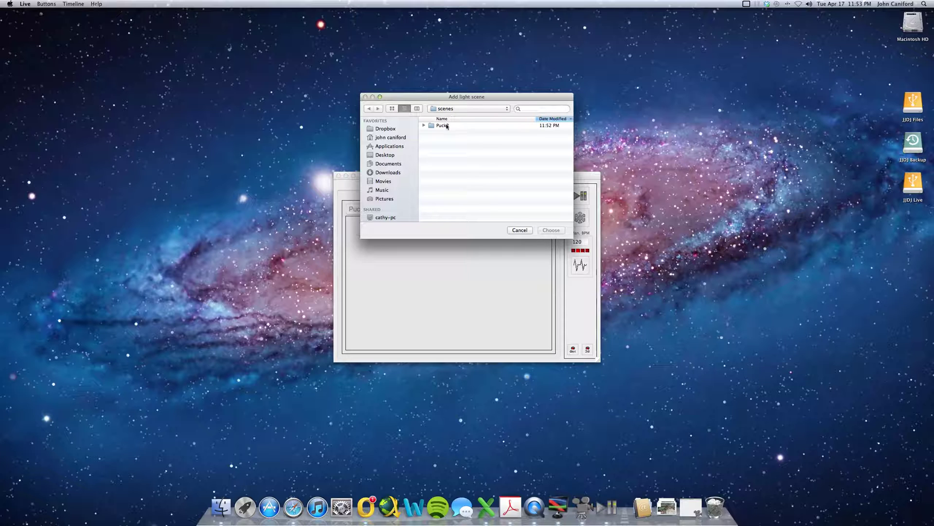
double_click(447, 126)
click(459, 146)
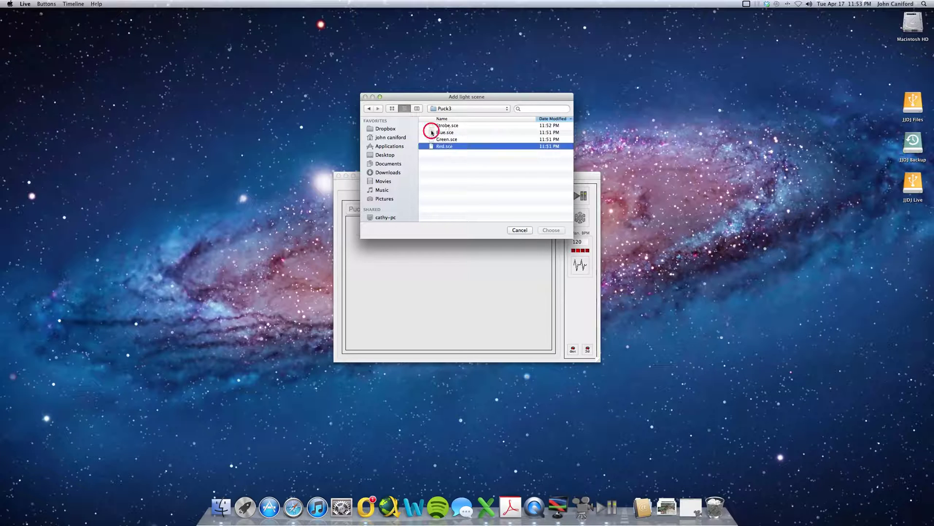
shift+click(432, 127)
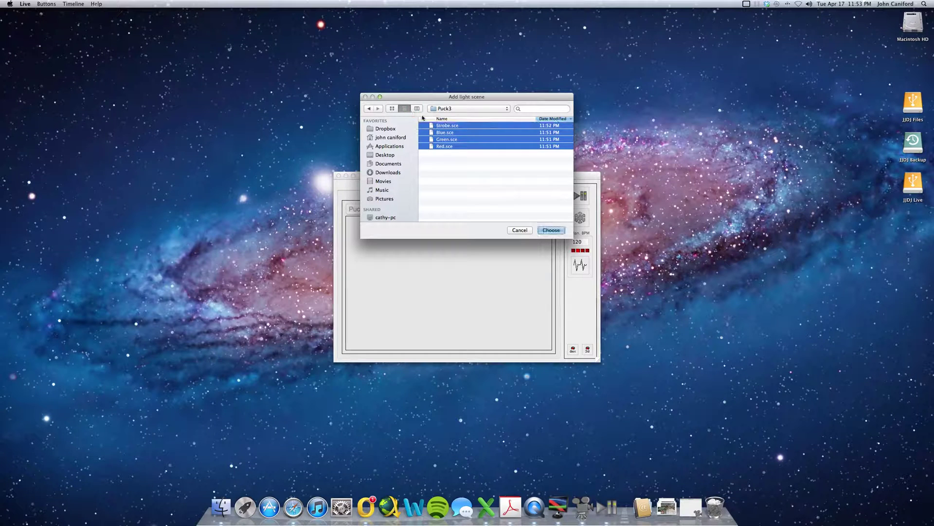
click(552, 230)
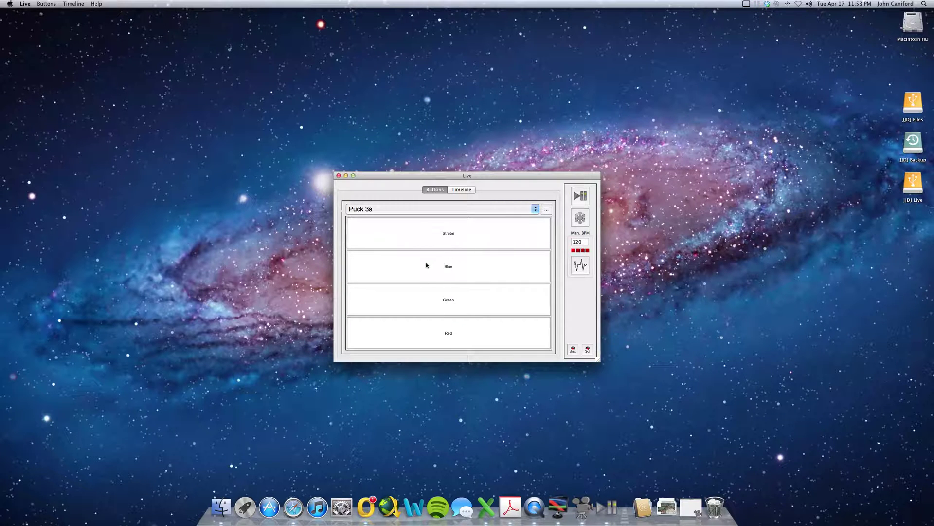
- Move the Strobe button down to the last row, below Blue, Green and Red
right_click(460, 224)
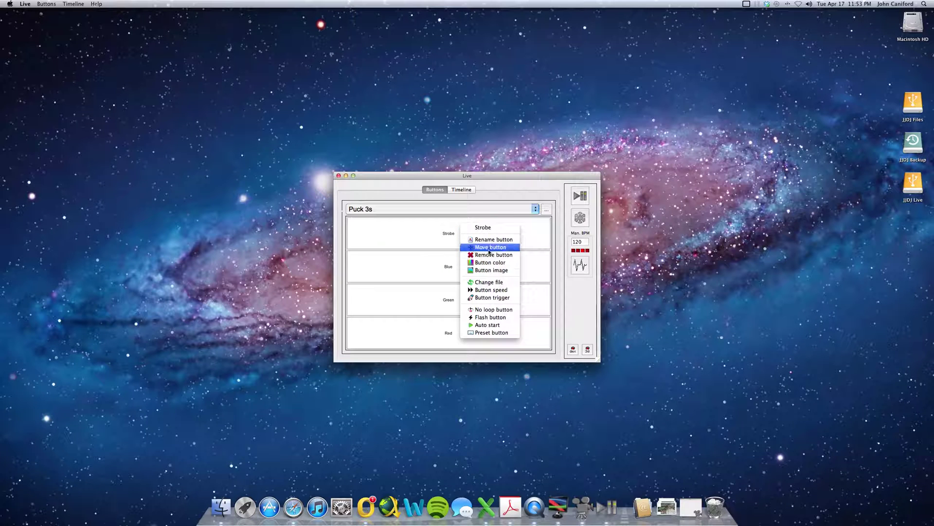
click(489, 247)
click(467, 276)
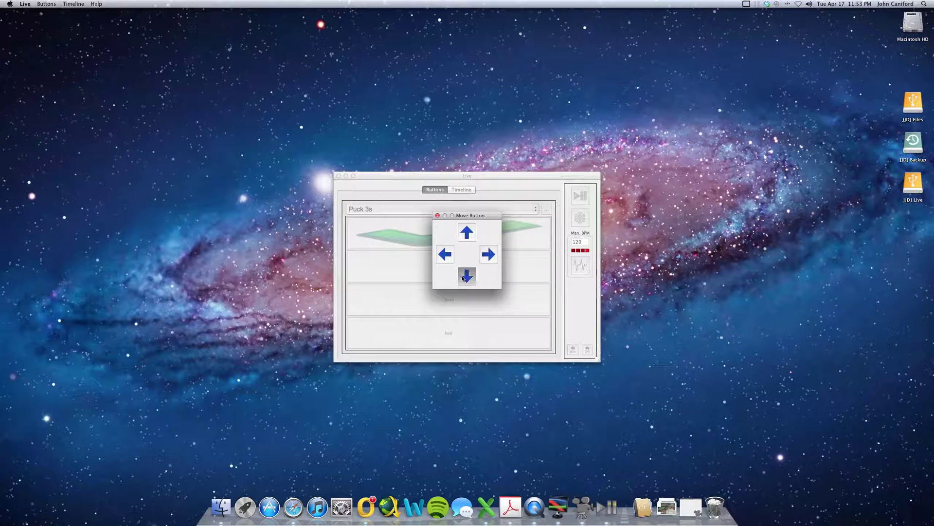
click(467, 276)
click(489, 254)
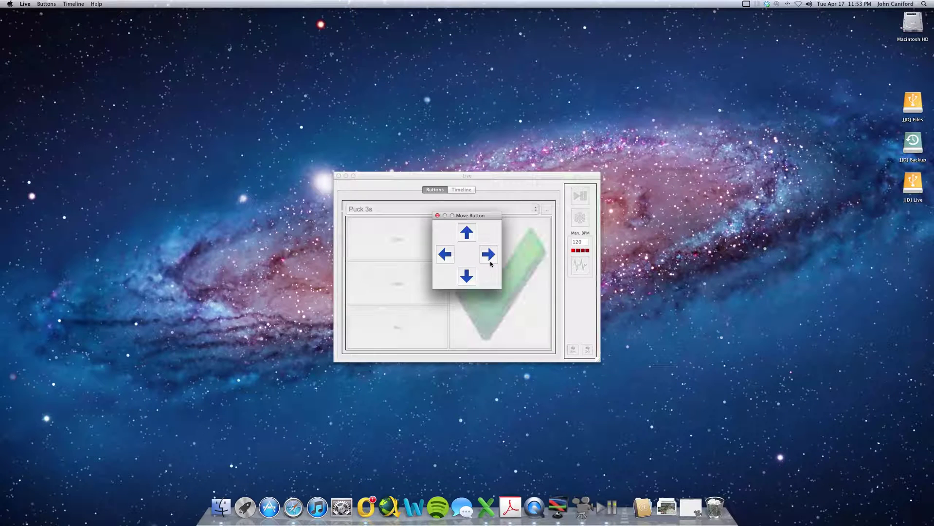
click(489, 254)
click(446, 253)
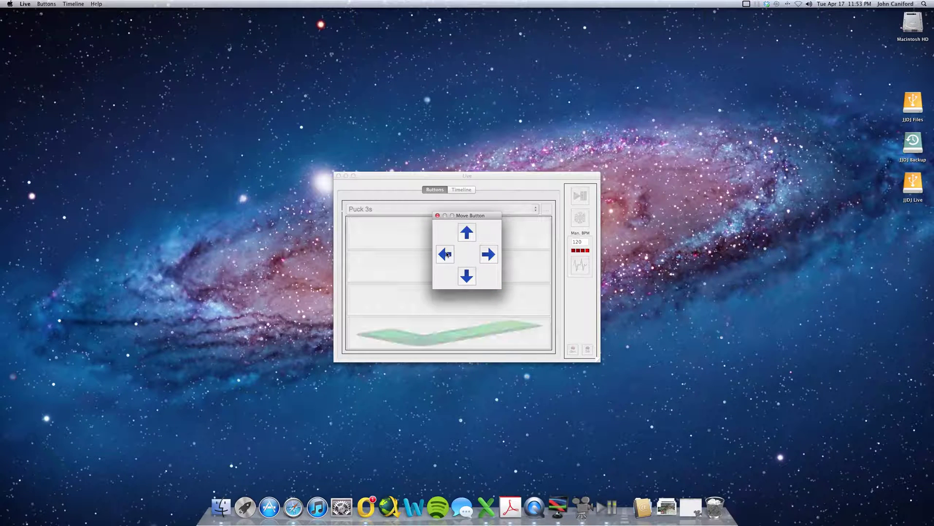
click(437, 216)
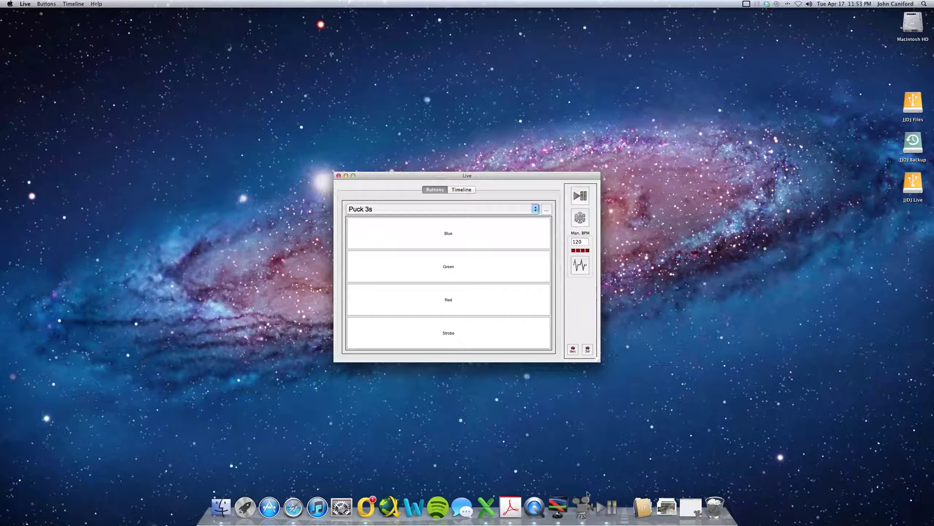
- Launch the 3D view from ControlBoard and shift the ControlBoard and Live windows left
click(558, 507)
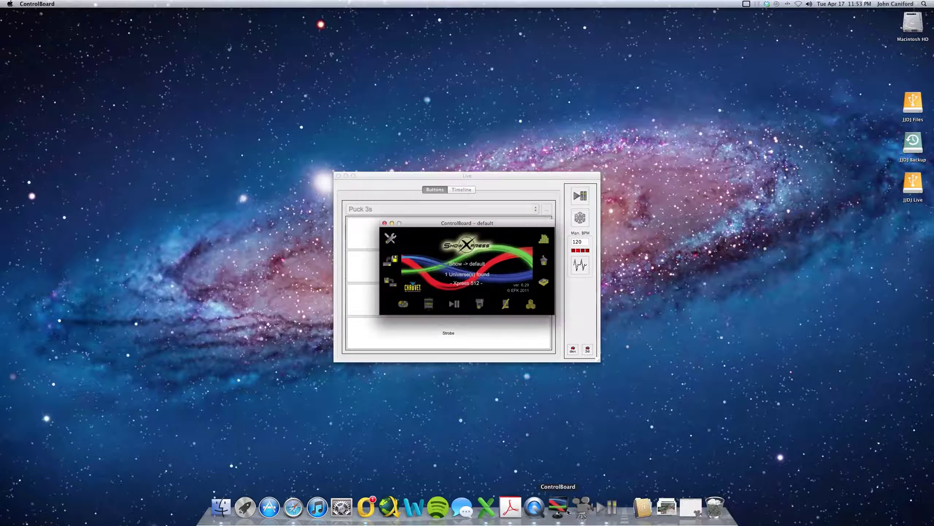
click(480, 303)
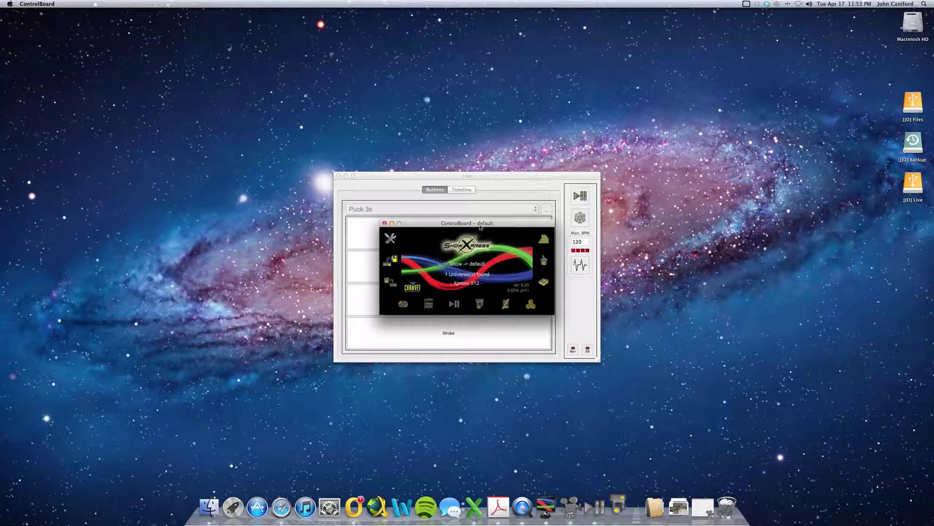
drag(479, 225, 156, 219)
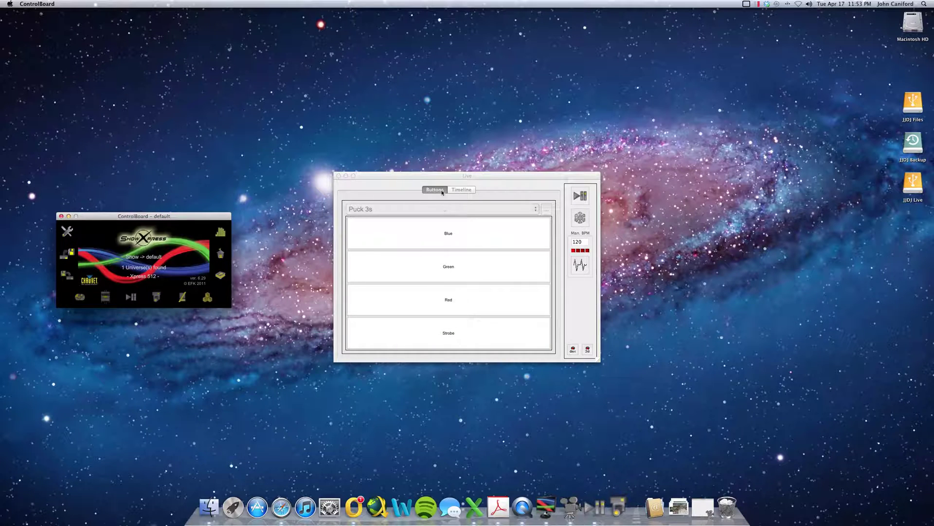
drag(430, 176, 242, 171)
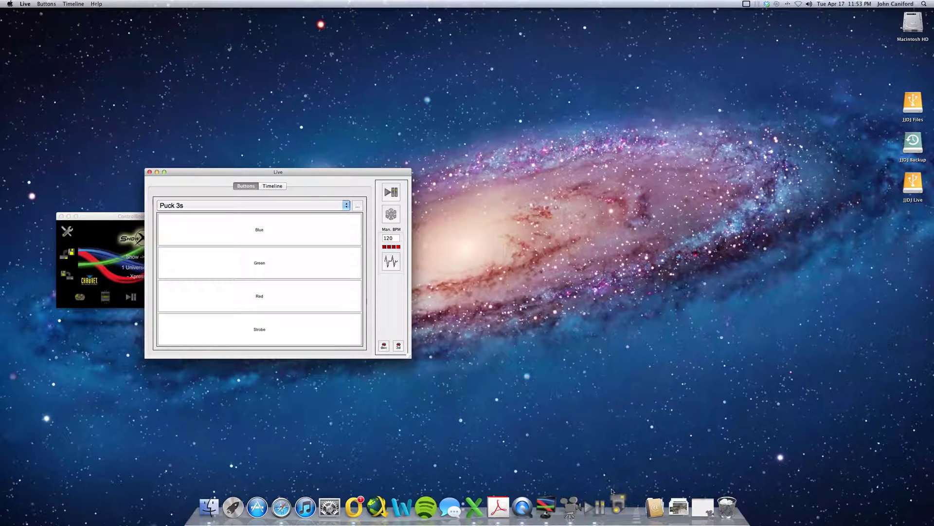
- Force quit the frozen 3D viewer, relaunch it, and confirm opening the downloaded app
click(617, 499)
right_click(627, 505)
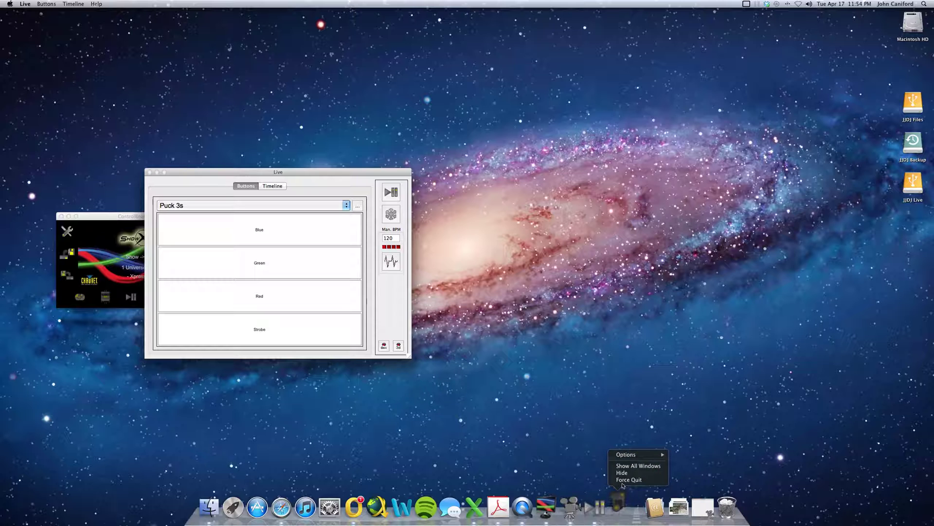
click(629, 480)
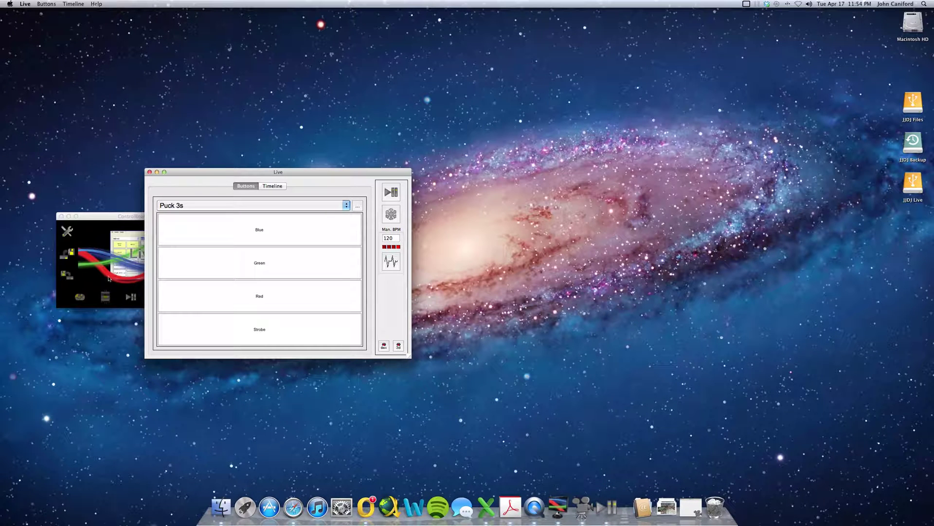
click(117, 214)
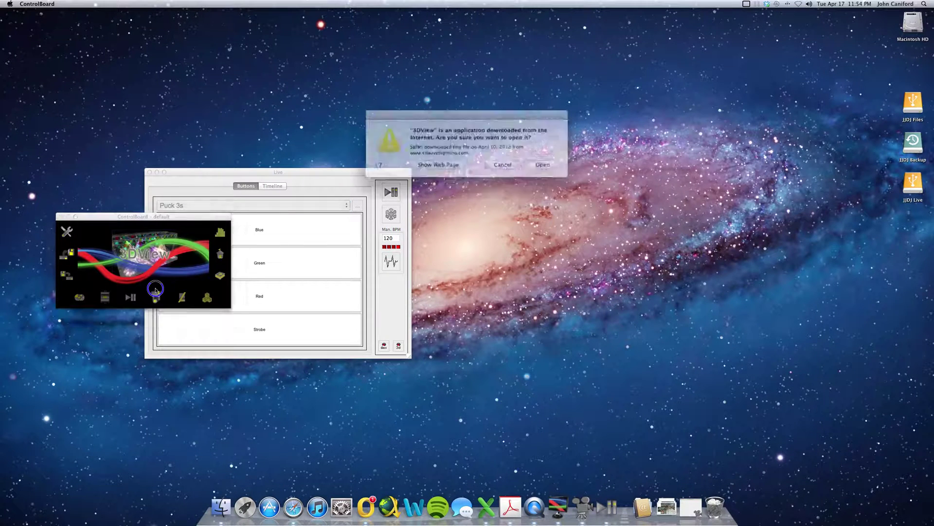
key(Return)
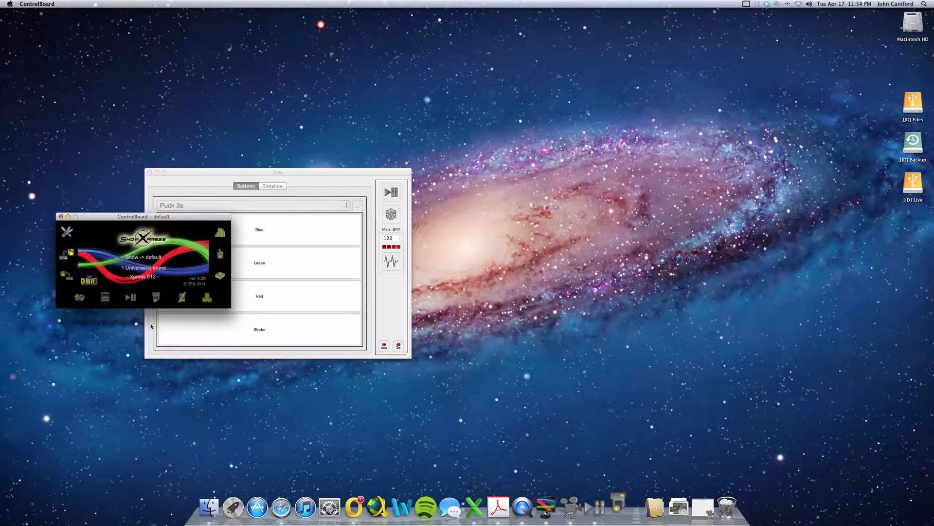
right_click(622, 497)
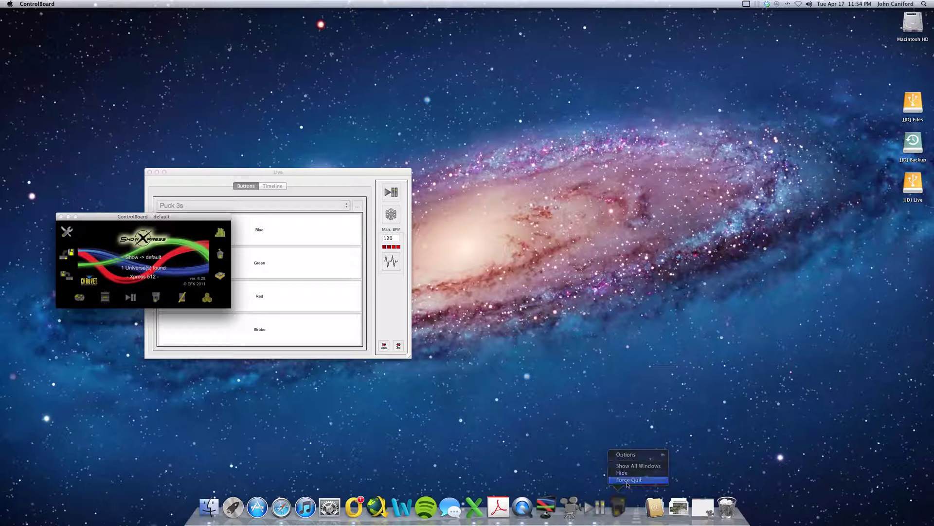
click(620, 479)
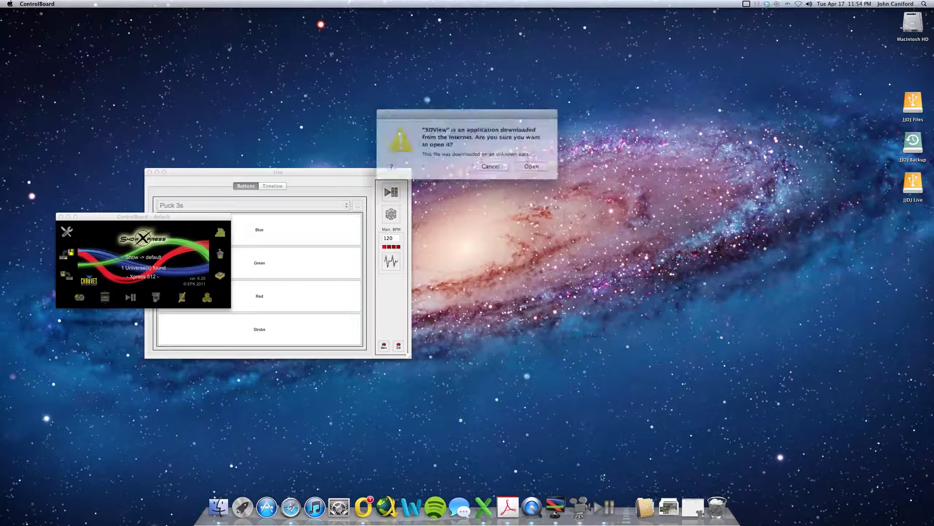
click(528, 163)
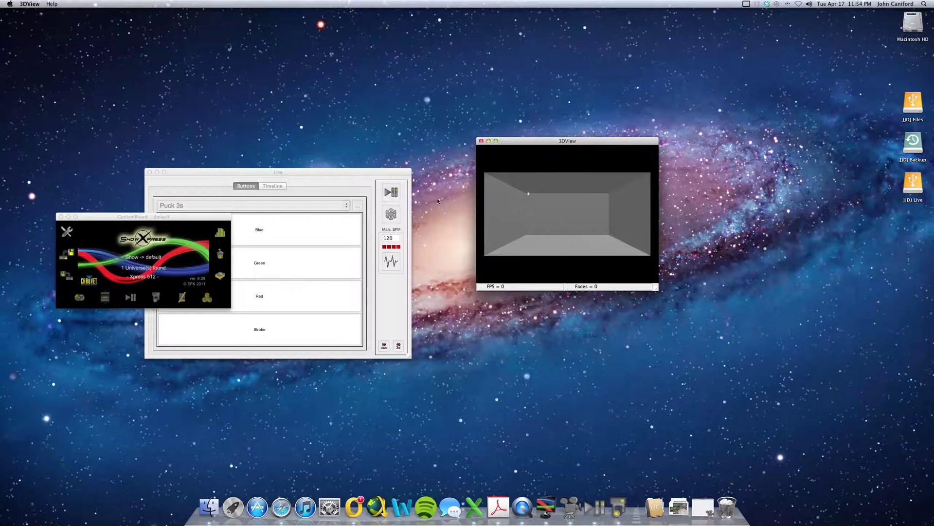
- Light the puck Blue and toggle the Strobe button on and off to test it
click(395, 350)
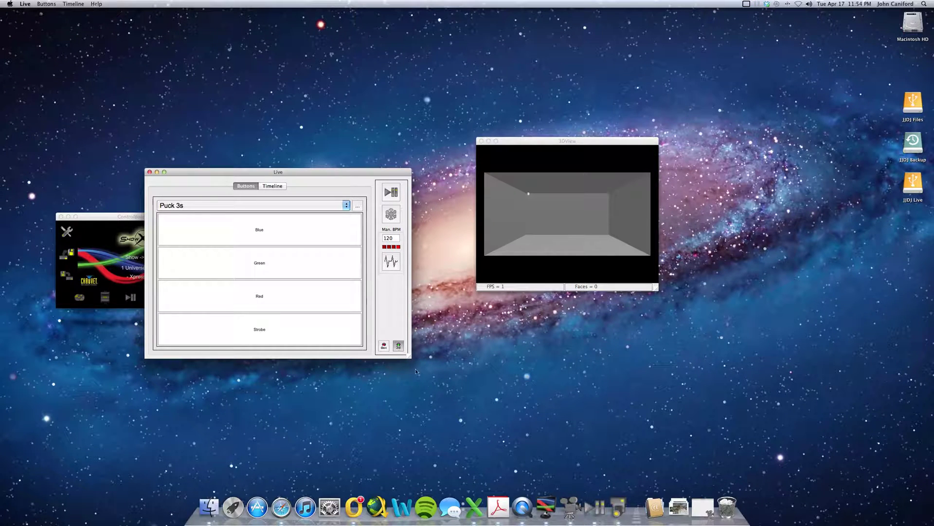
click(277, 230)
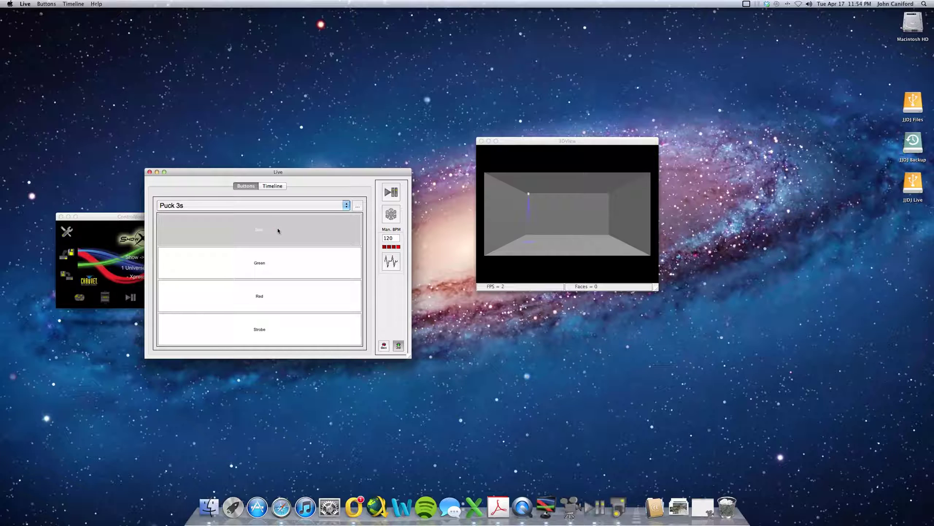
click(252, 334)
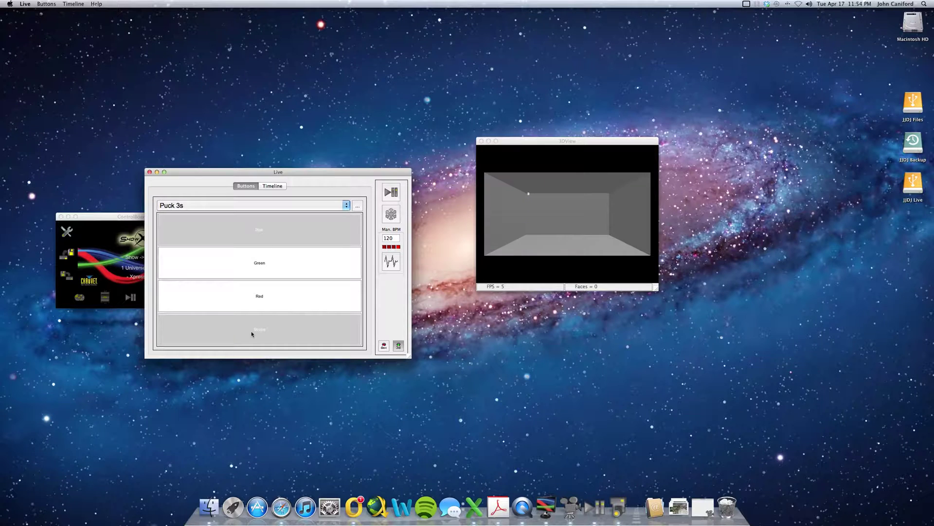
click(252, 333)
click(291, 335)
click(290, 332)
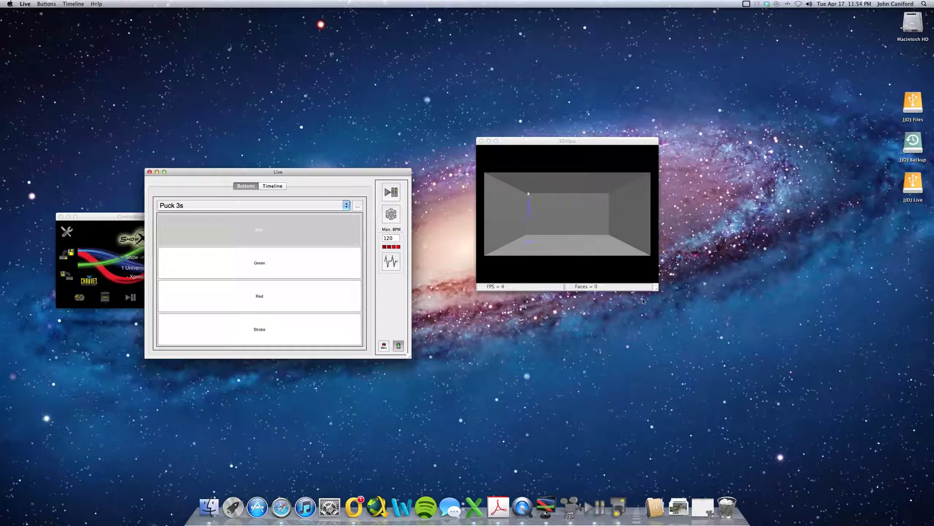
- Enlarge the 3D stage view and preview Green, cyan, Red and yellow mixes, ending blacked out
drag(656, 291, 862, 447)
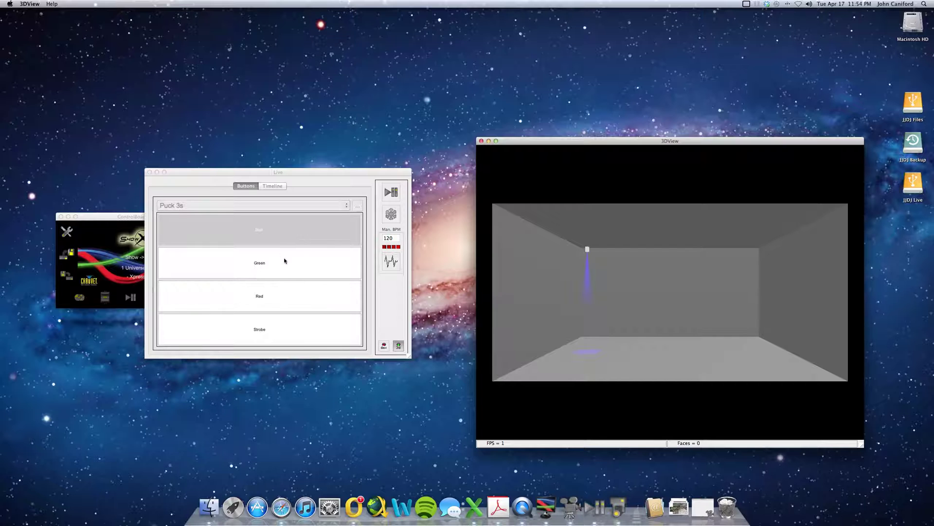
click(284, 234)
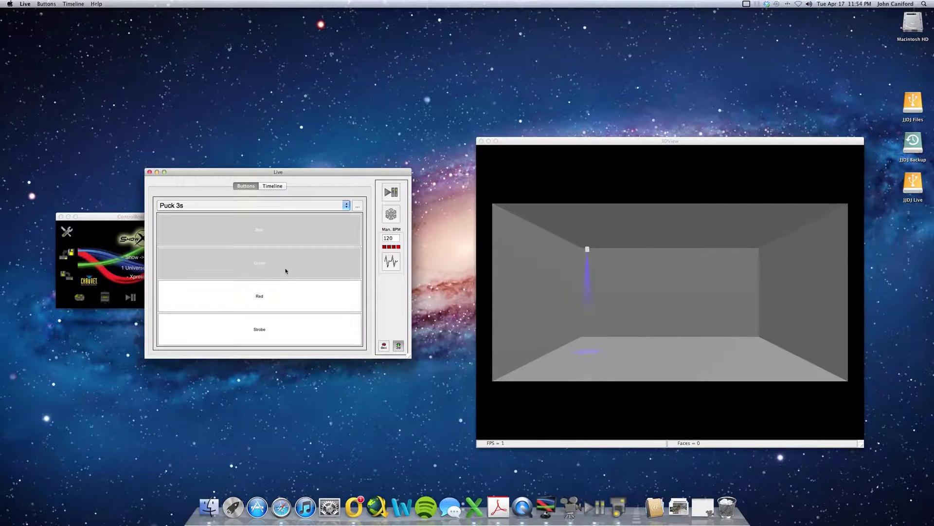
click(285, 263)
click(282, 232)
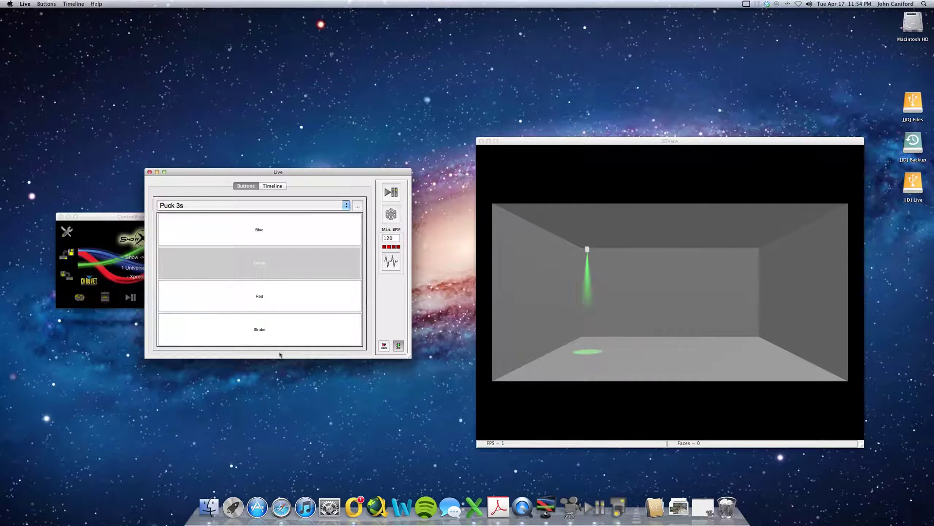
click(276, 295)
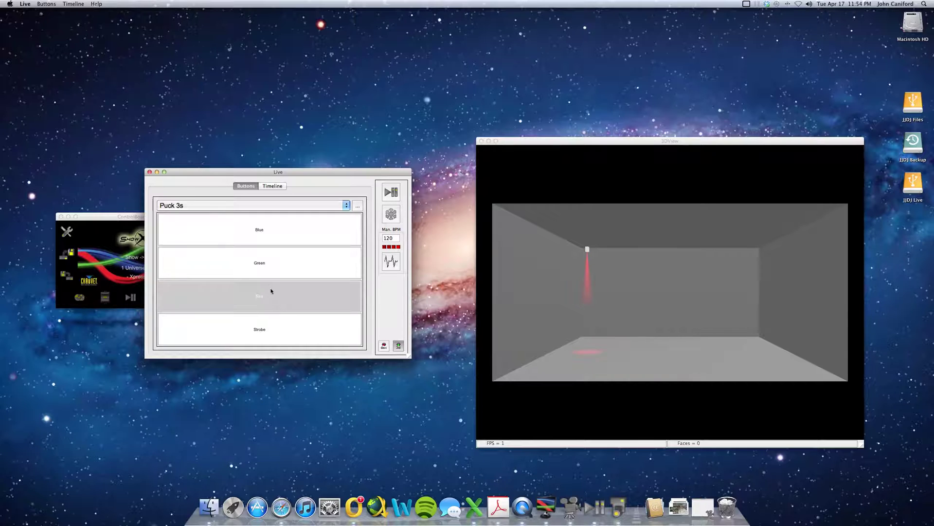
click(301, 296)
click(279, 271)
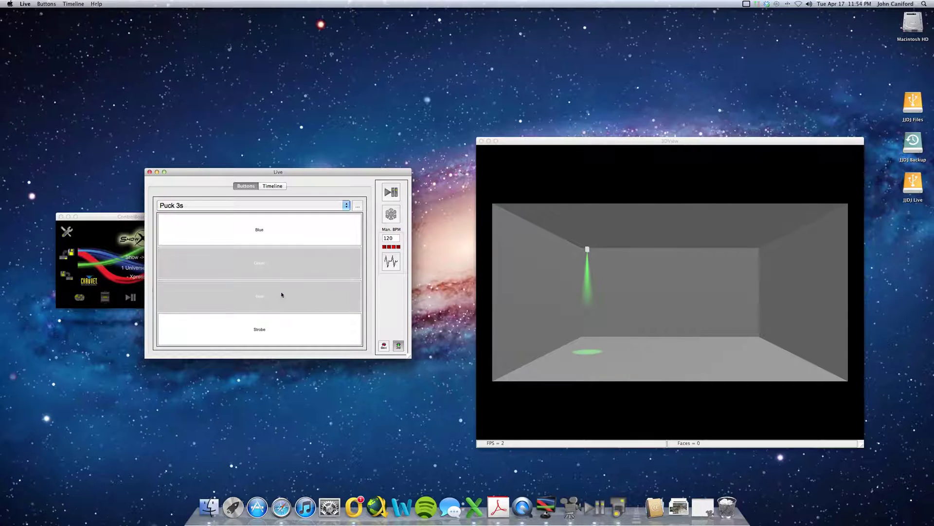
click(276, 271)
click(281, 295)
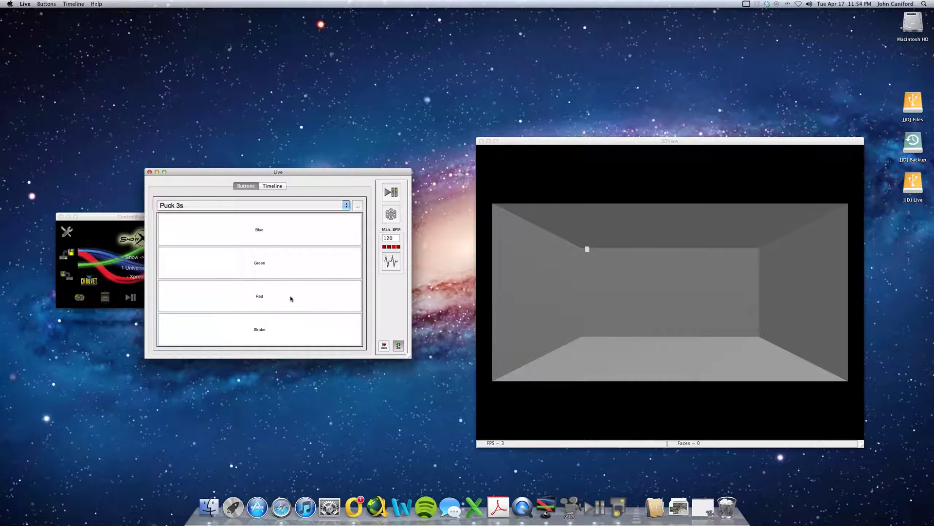
- Mix Green and Red into yellow, test Strobe over it, then turn both colours off
click(269, 259)
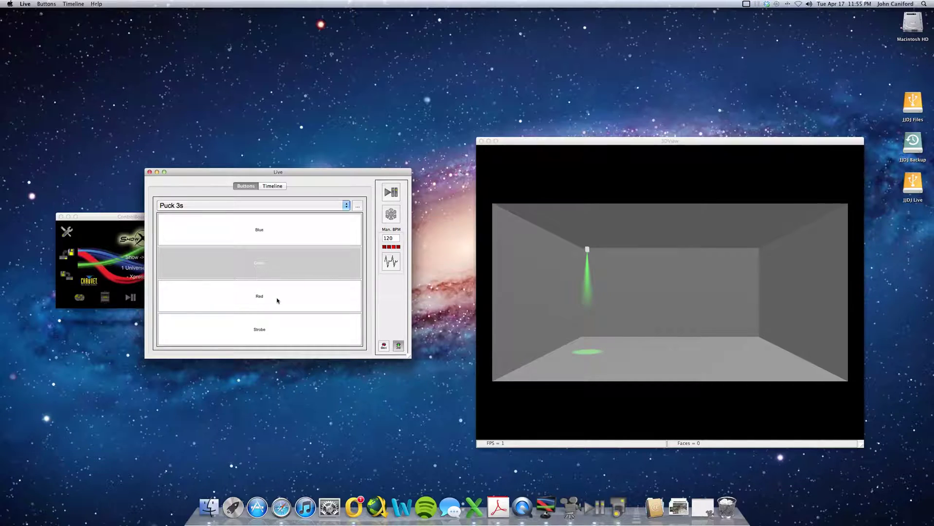
click(277, 301)
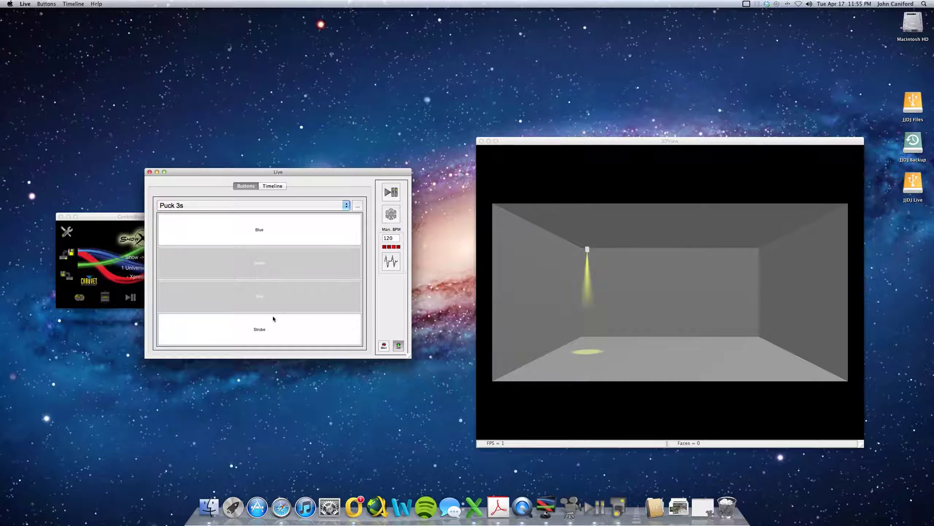
click(261, 328)
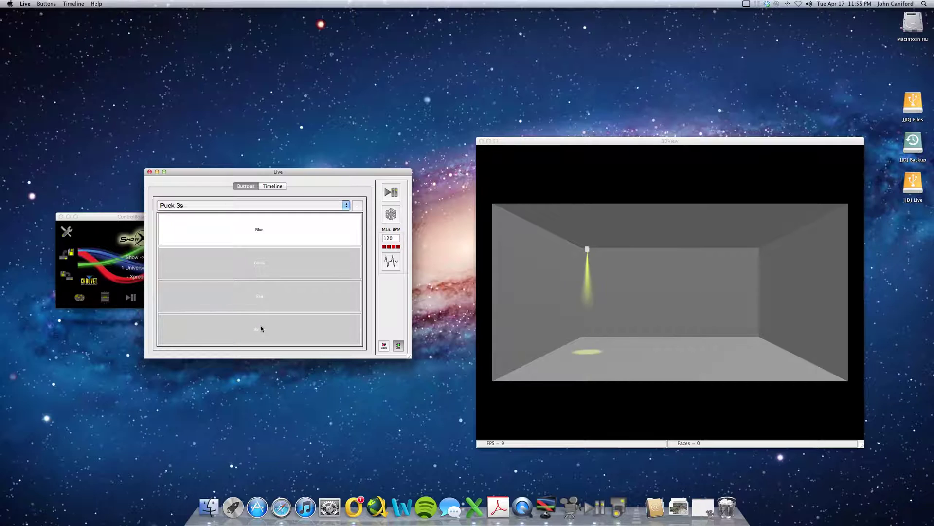
click(262, 328)
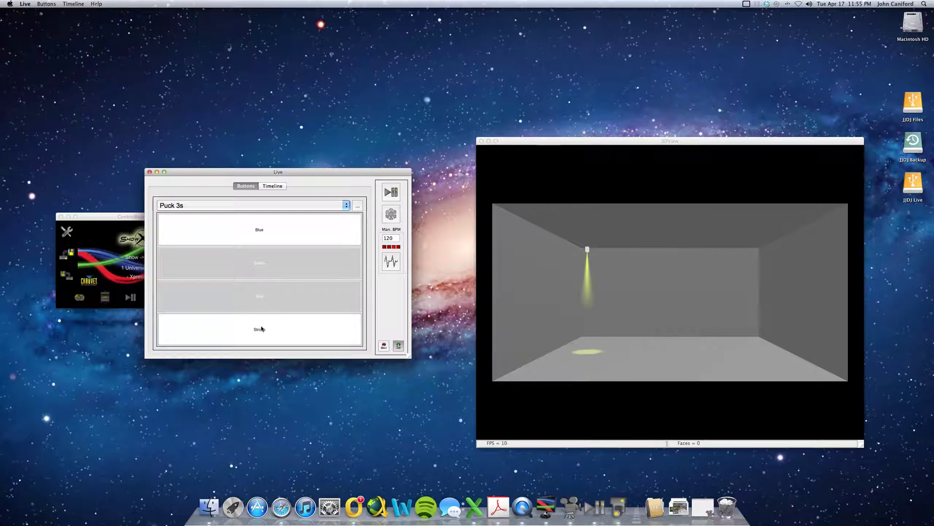
click(262, 295)
click(262, 262)
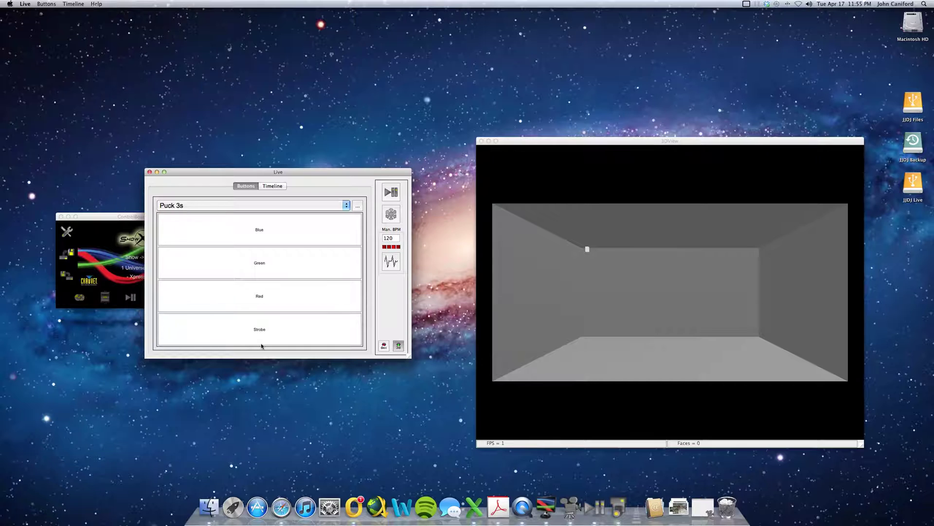
- Make Strobe a momentary flash button and test it with several presses
right_click(227, 331)
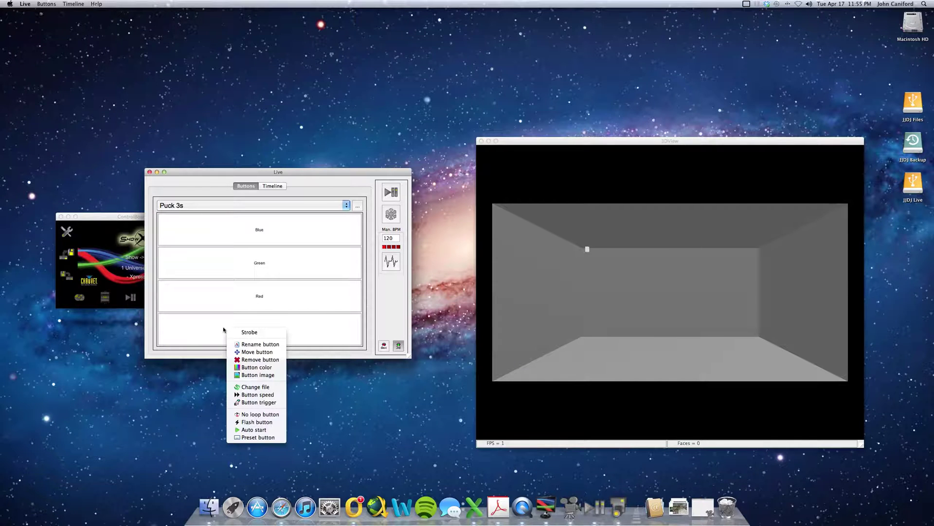
click(253, 423)
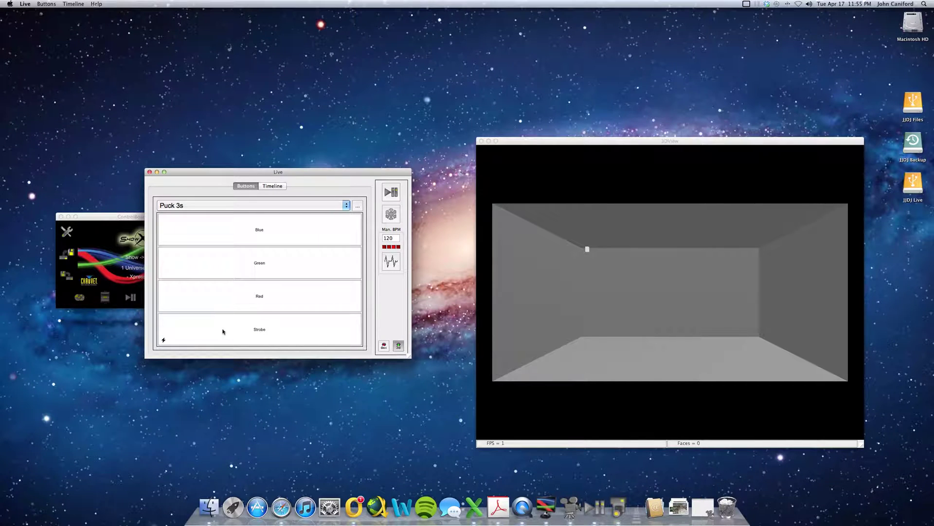
click(222, 331)
click(223, 331)
click(223, 331)
click(223, 331)
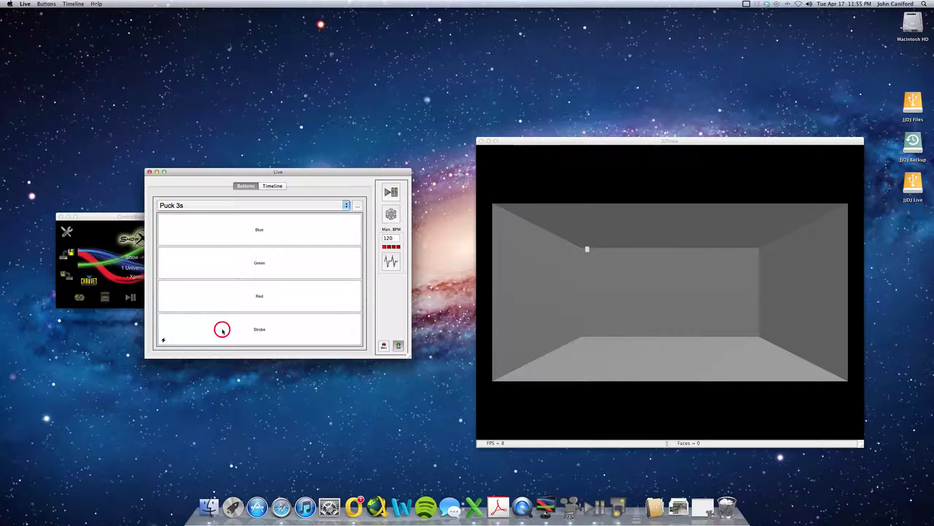
- Turn the Red beam on and flash Strobe so the red beam flickers
click(236, 297)
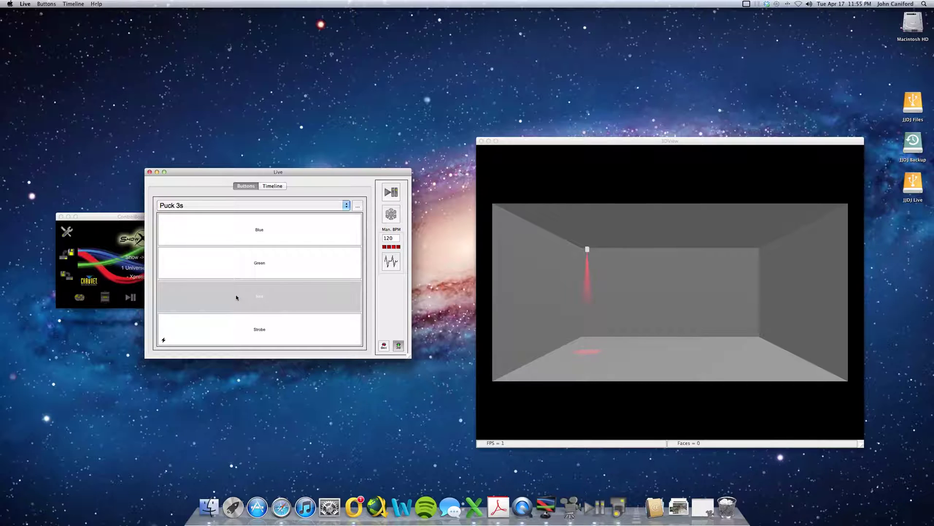
click(236, 296)
click(246, 302)
click(246, 334)
right_click(245, 334)
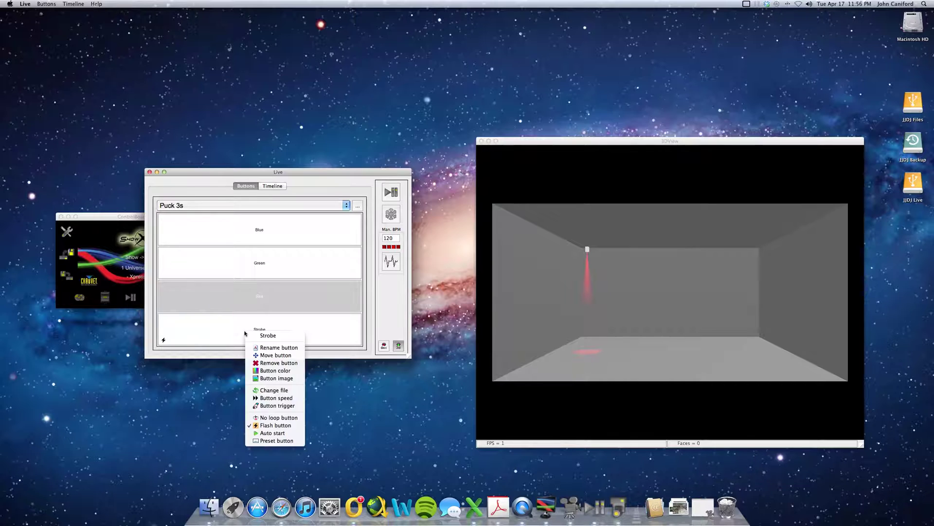
- Assign the f key as Strobe's keyboard trigger and fire it with f
click(285, 407)
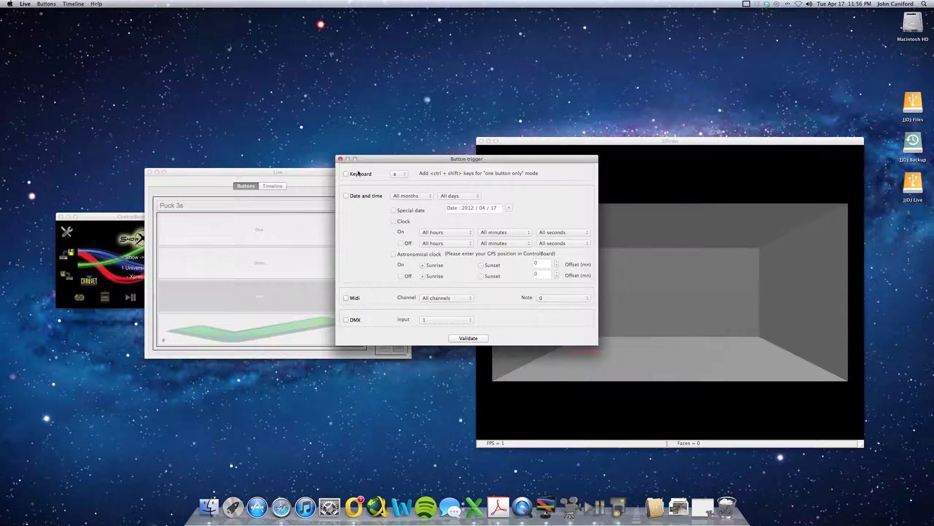
click(346, 174)
click(402, 173)
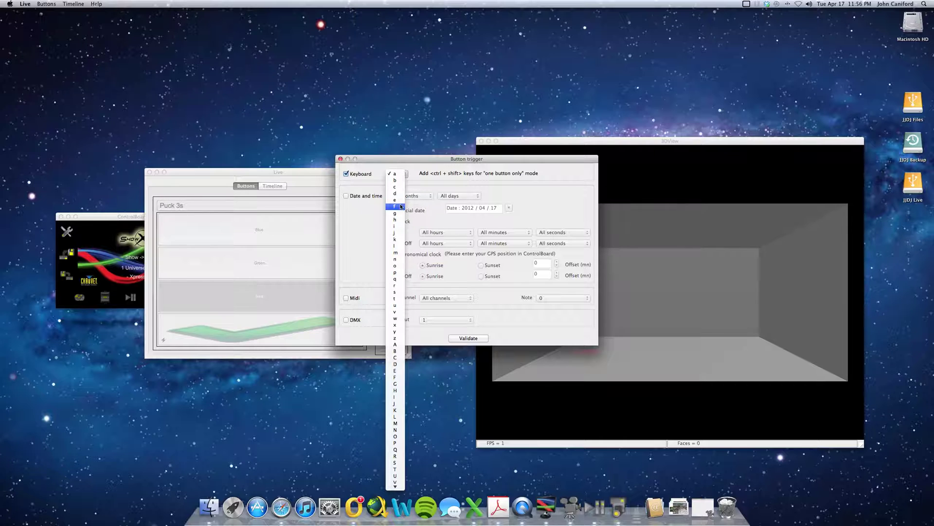
click(402, 206)
click(468, 338)
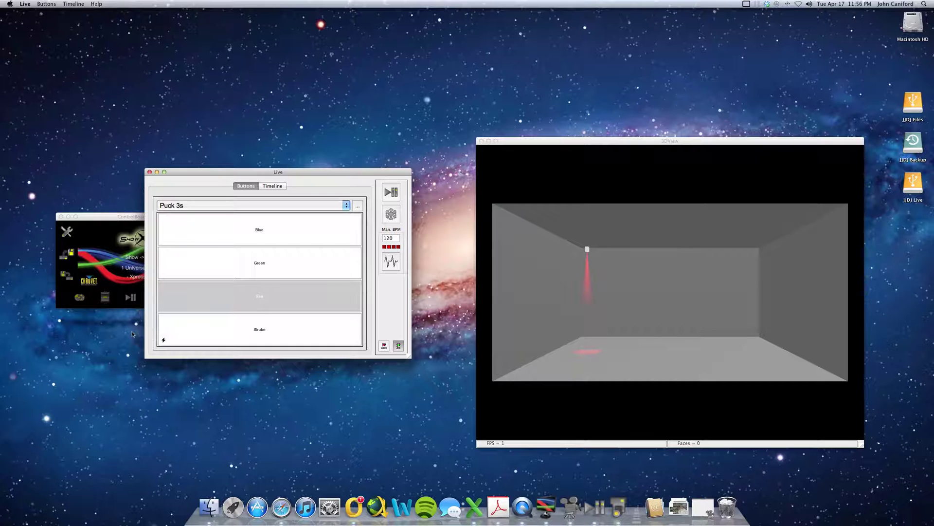
key(f)
key(f)
key(f)
key(f)
key(f)
key(f)
- Add Blue to the red beam, strobe the mix, then turn Red and Blue off
click(233, 236)
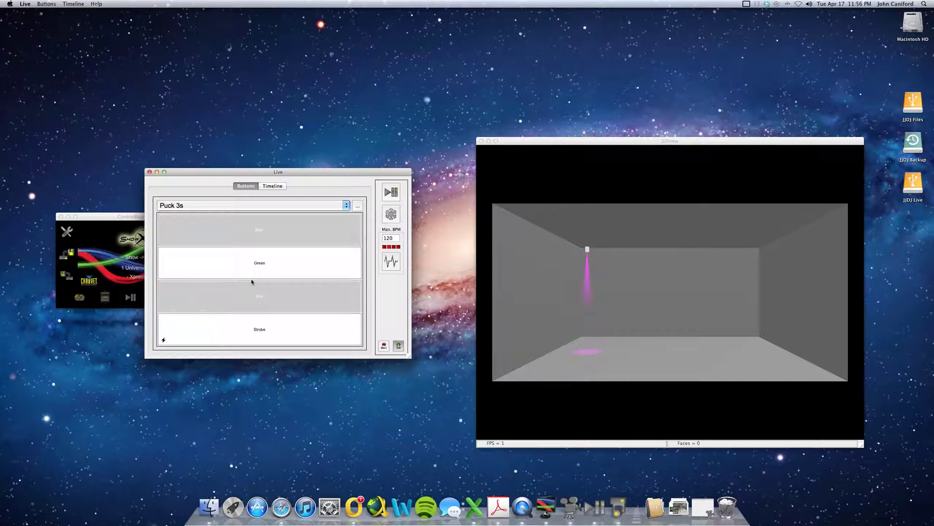
key(s)
click(276, 307)
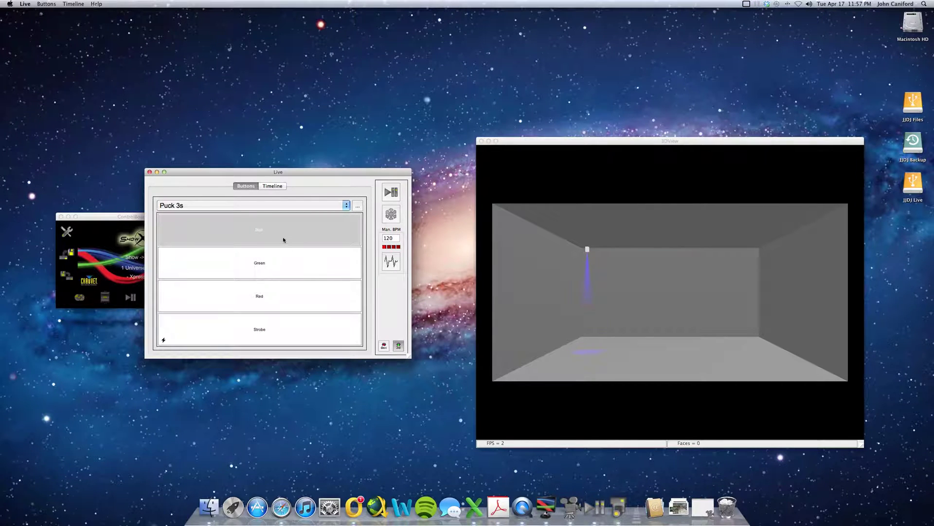
click(283, 240)
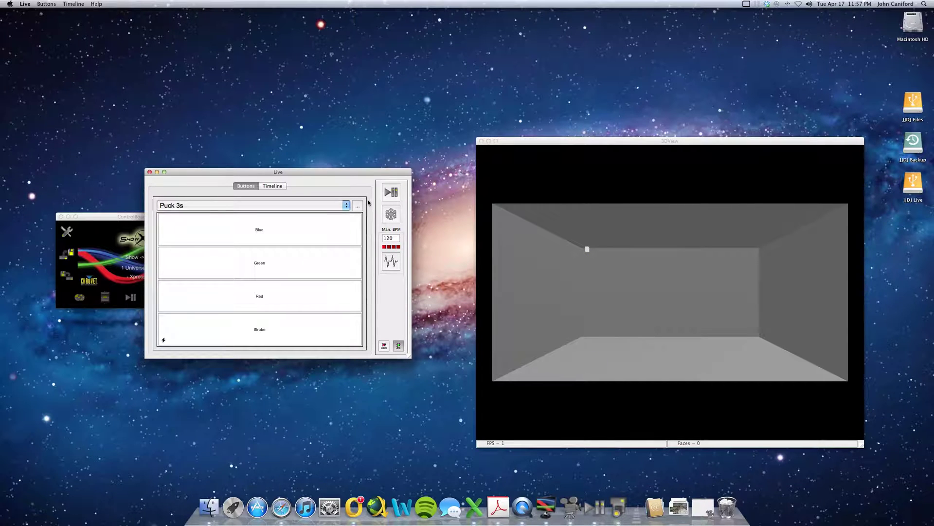
- Mix Red, Green and Blue together, then switch all three off again
click(265, 310)
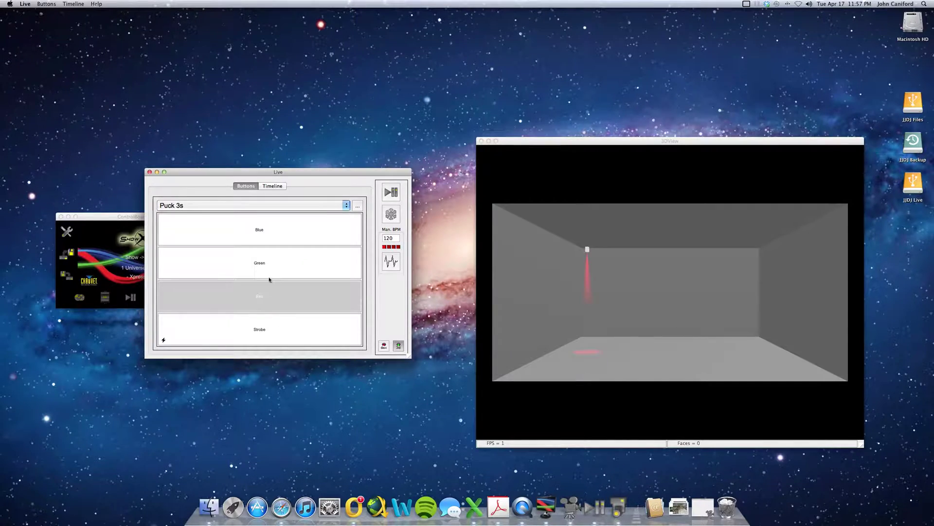
click(265, 270)
click(258, 227)
click(257, 306)
click(262, 265)
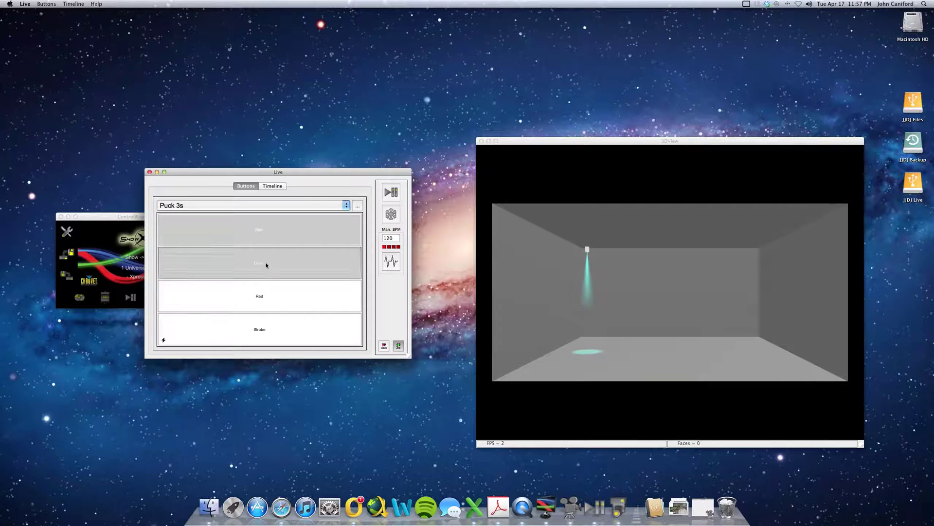
click(276, 232)
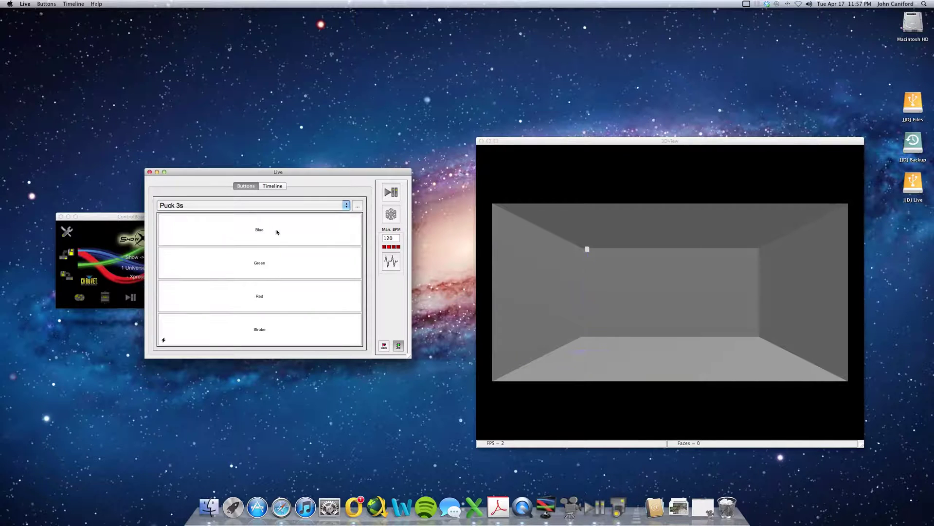
click(355, 209)
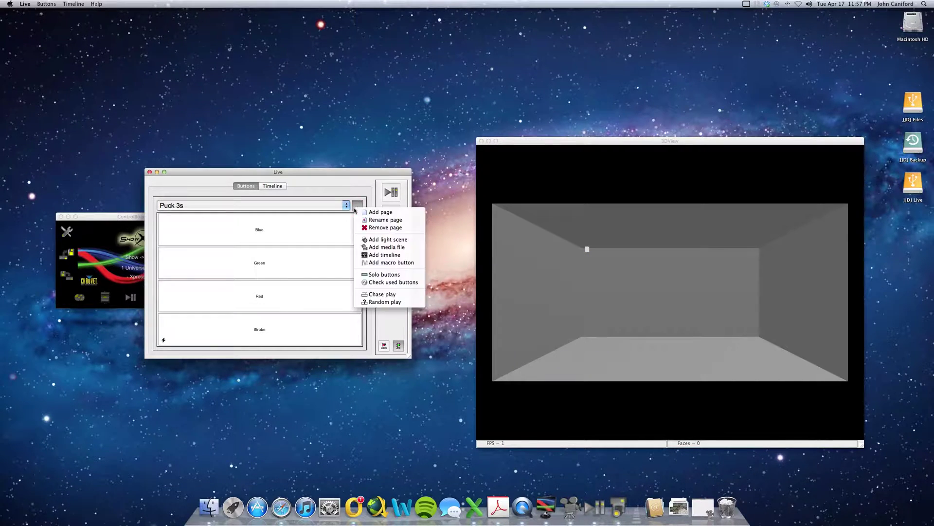
- Enable Solo buttons on the page and cycle the beam through Blue, Green, Red, Blue, Green
click(365, 275)
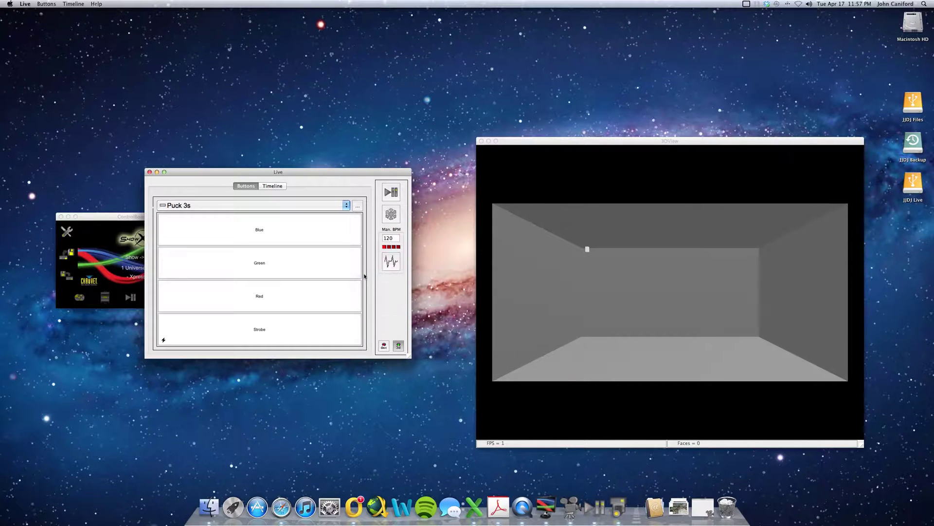
click(267, 233)
click(274, 267)
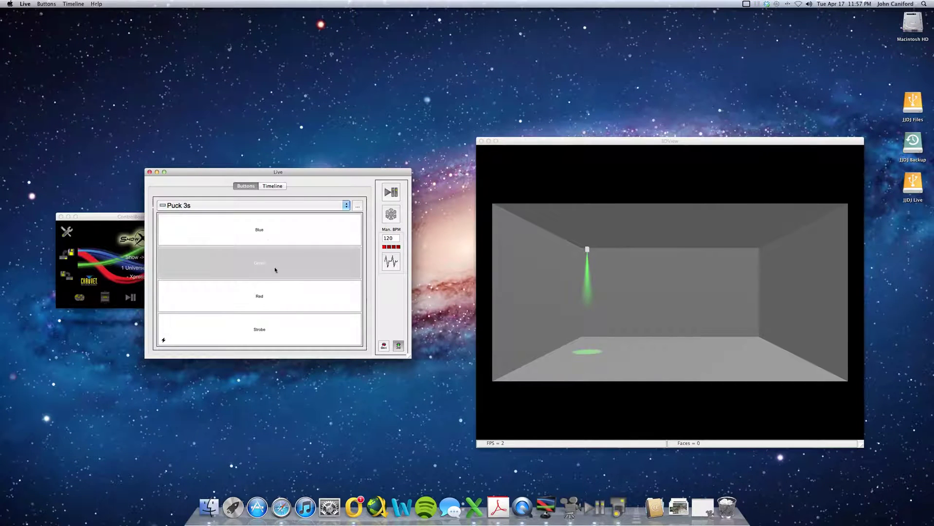
click(274, 290)
click(273, 239)
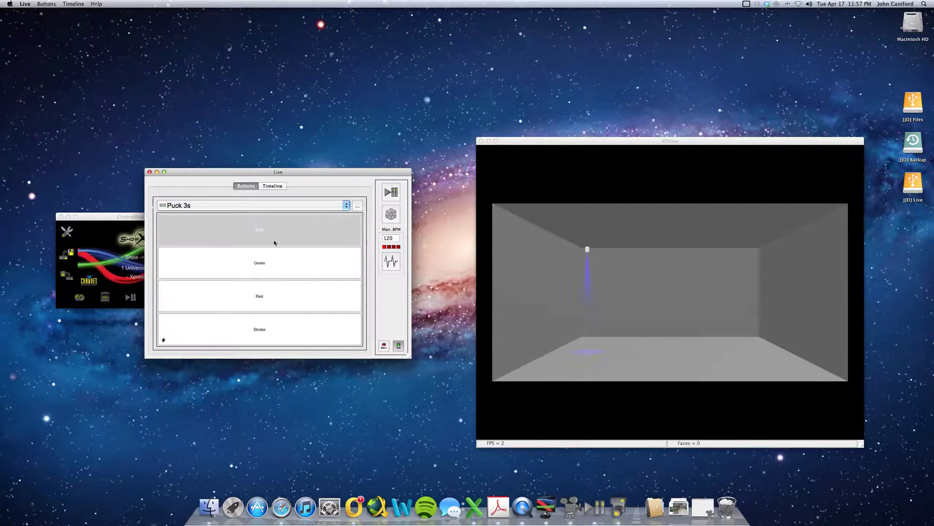
click(272, 265)
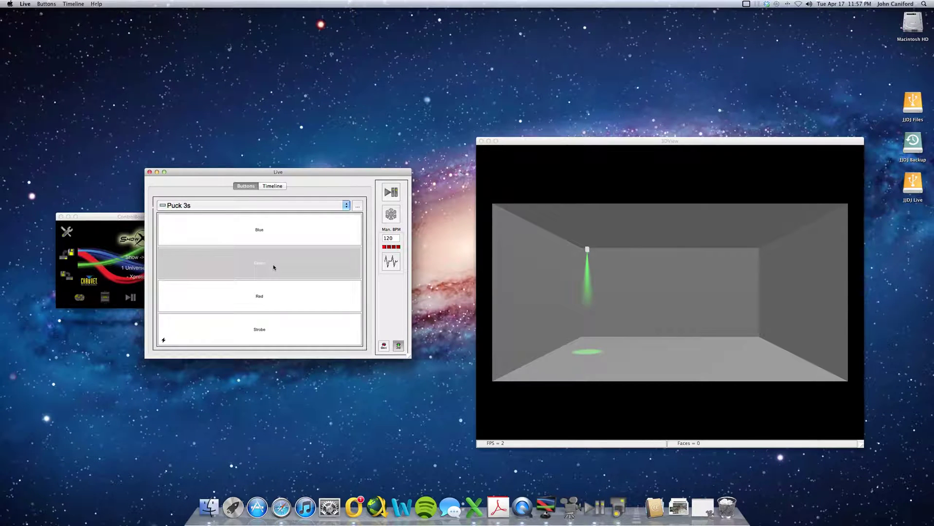
- Strobe the green beam, stop it, then switch to Red, back to Green, and off
key(s)
click(242, 328)
click(200, 338)
click(163, 340)
click(218, 294)
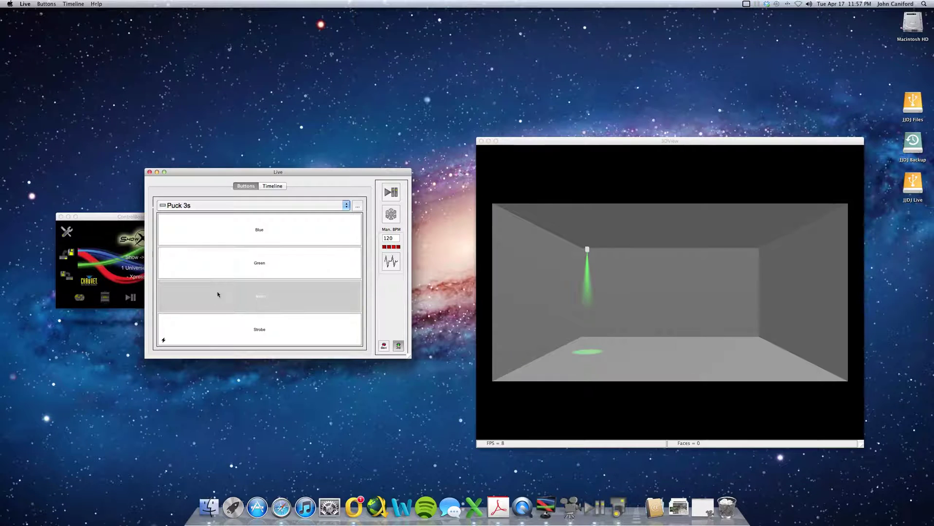
click(246, 267)
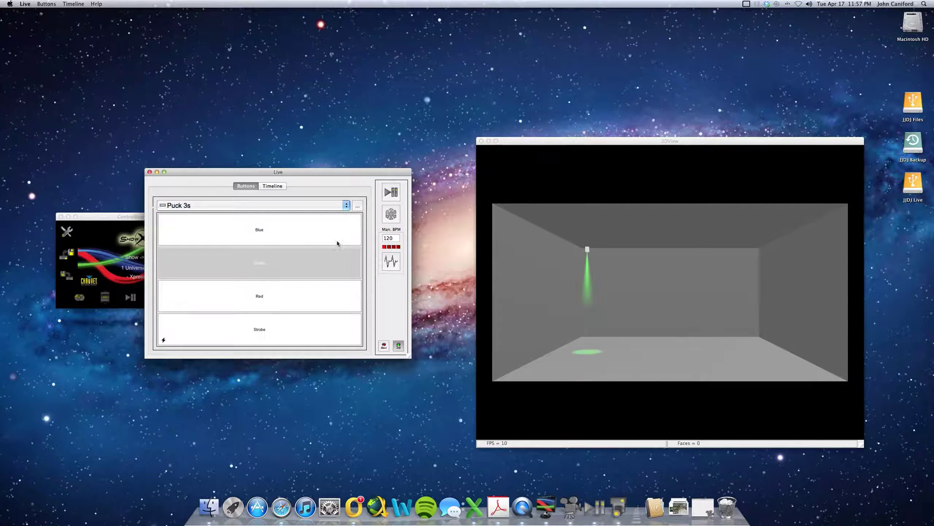
click(287, 266)
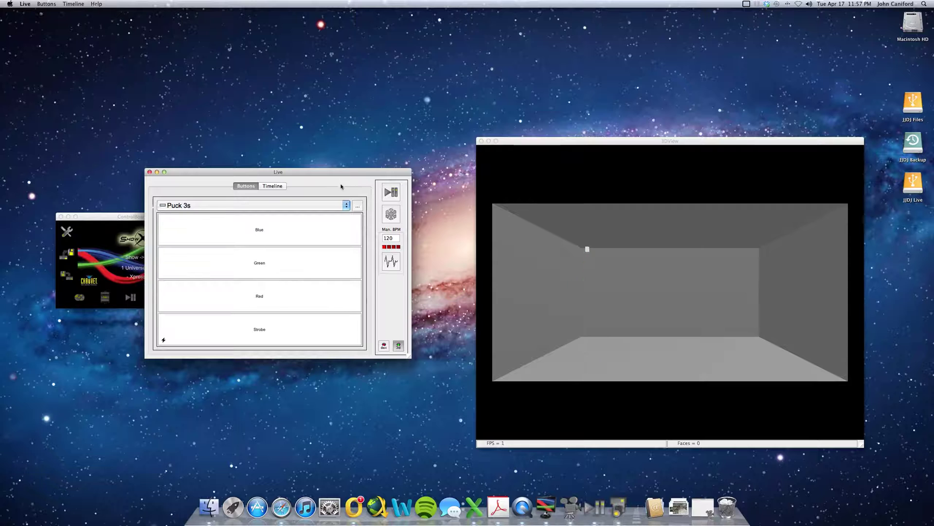
drag(341, 172, 394, 29)
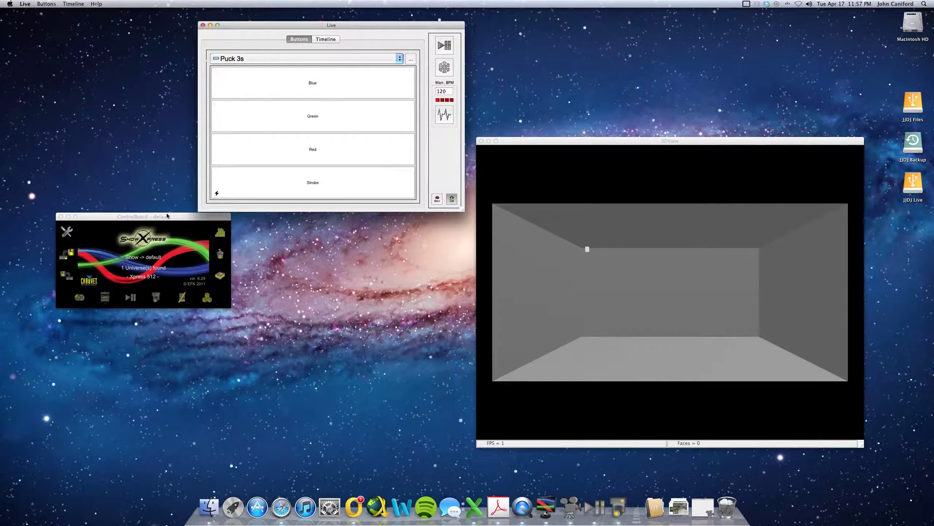
- Move ControlBoard up-left and open a new scene in the Editor, placed down-right
drag(167, 216, 127, 131)
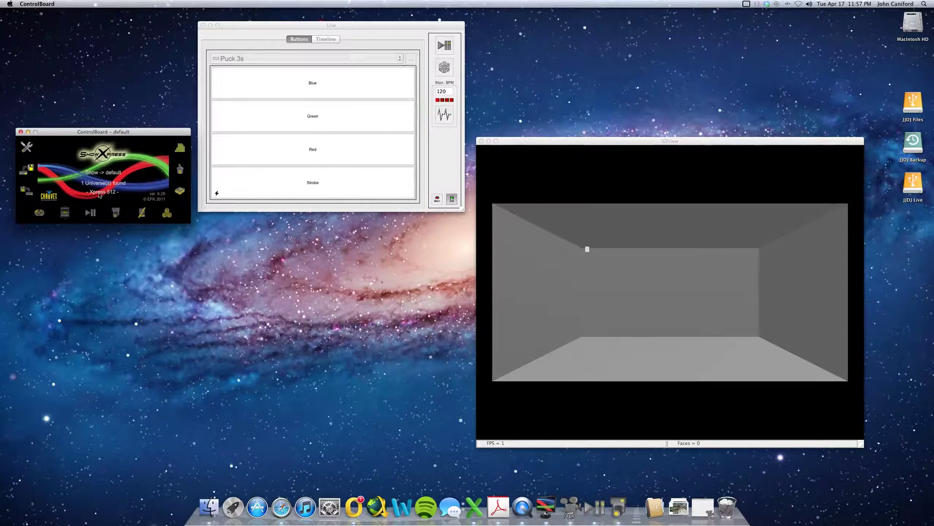
click(68, 213)
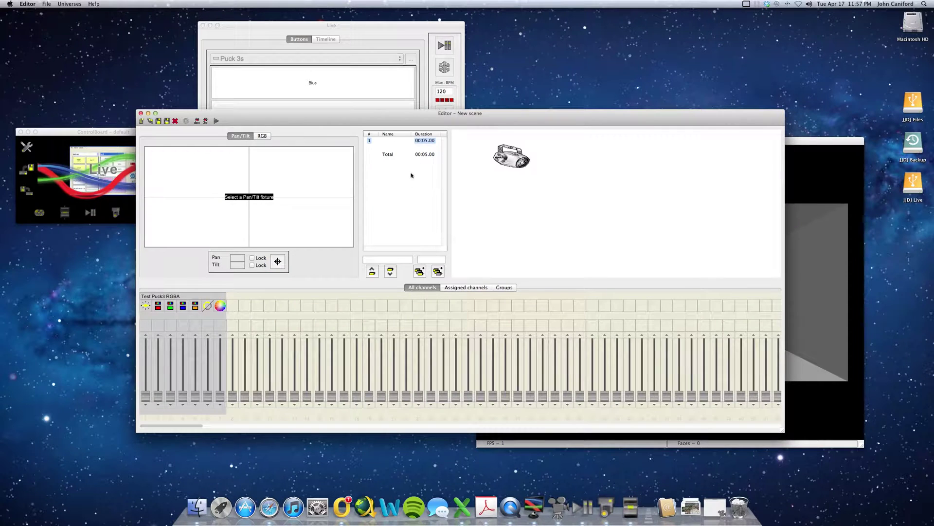
drag(396, 123, 443, 173)
- Toggle Blue on and off on the Live page, then select Test Puck3 RGBA channel 6
click(412, 72)
click(412, 72)
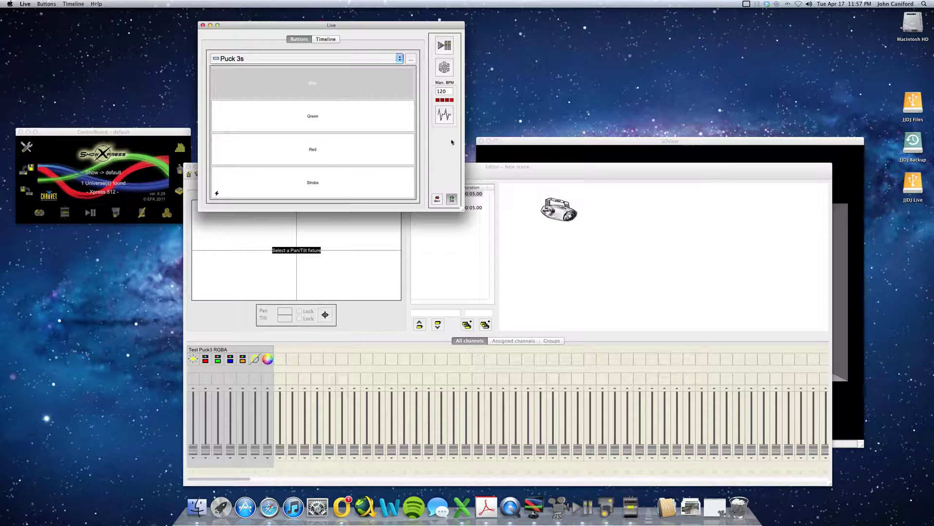
click(359, 90)
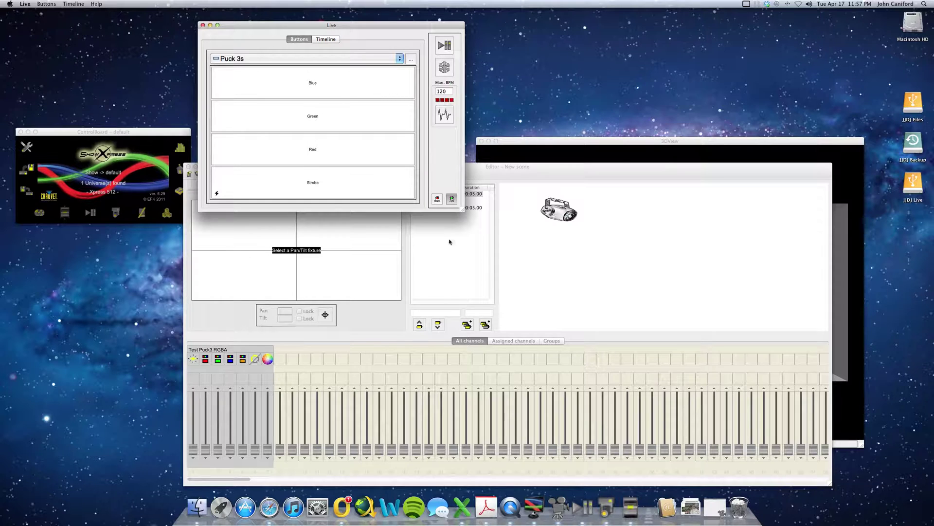
click(582, 261)
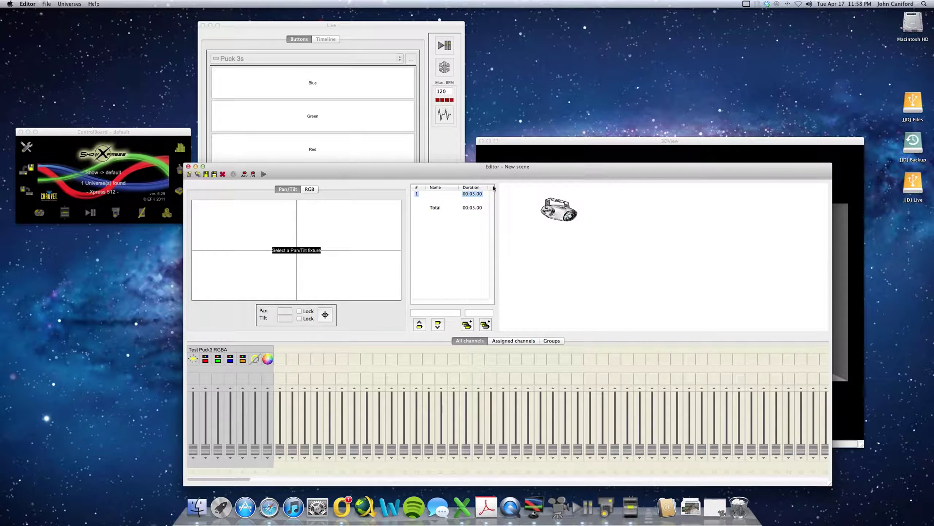
click(255, 448)
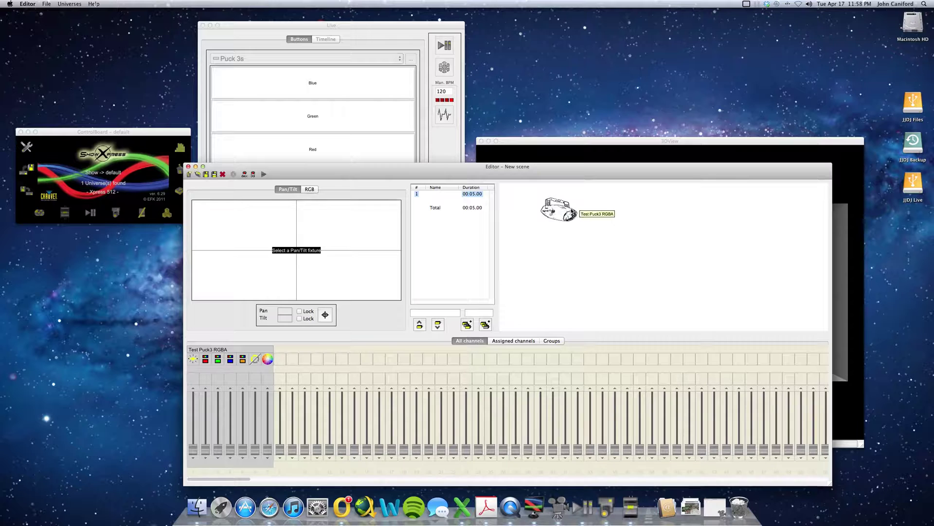
- Zero the Test Puck3 RGBA channels and save the scene as Blackout Pucks in Puck3
click(555, 209)
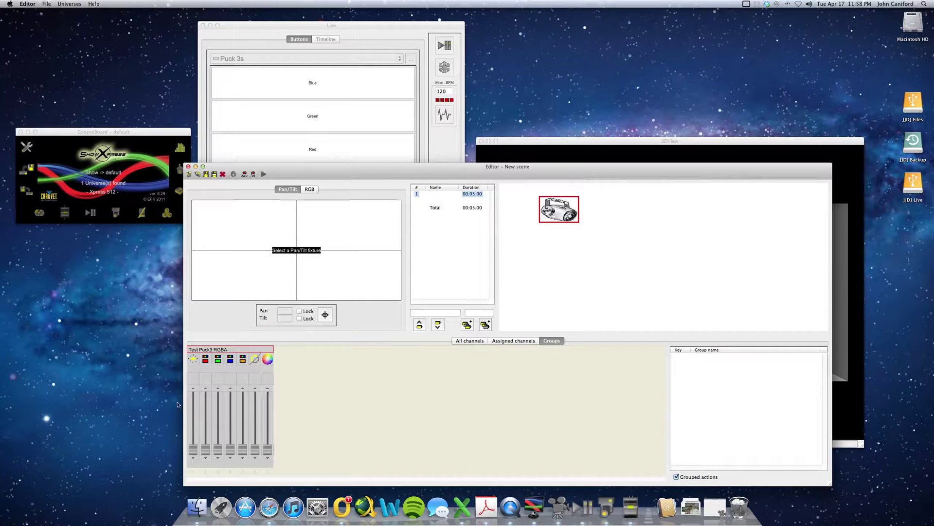
mouse_move(193, 456)
mouse_down()
mouse_move(193, 421)
mouse_move(194, 459)
mouse_up()
click(205, 174)
text(B)
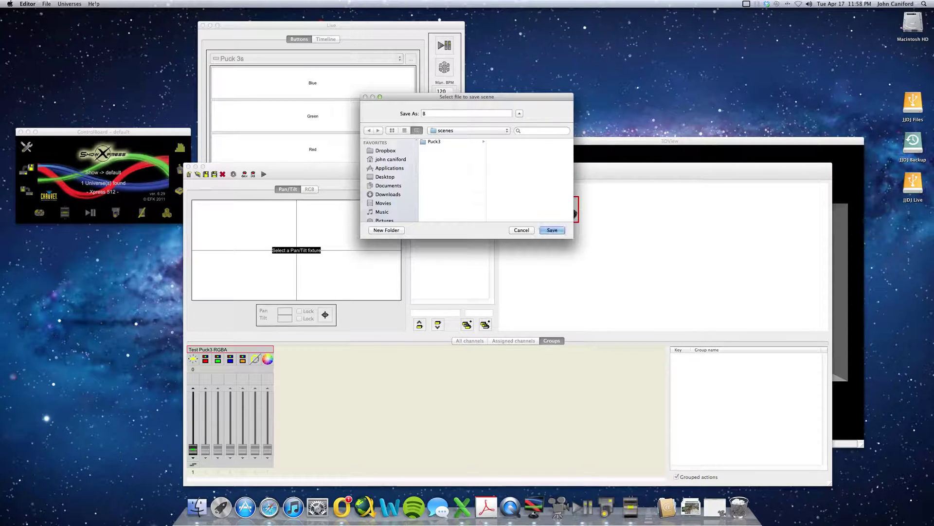
text(lack )
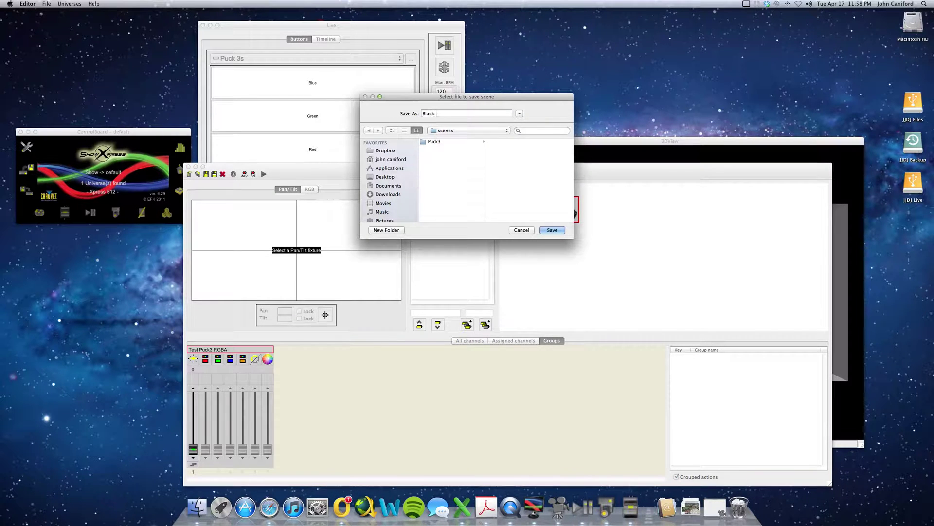
text(out Pucks)
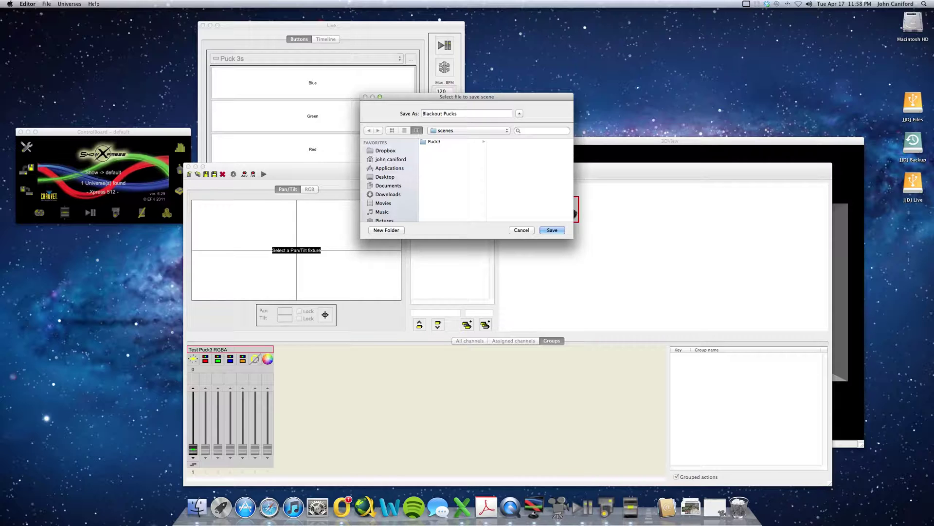
click(433, 142)
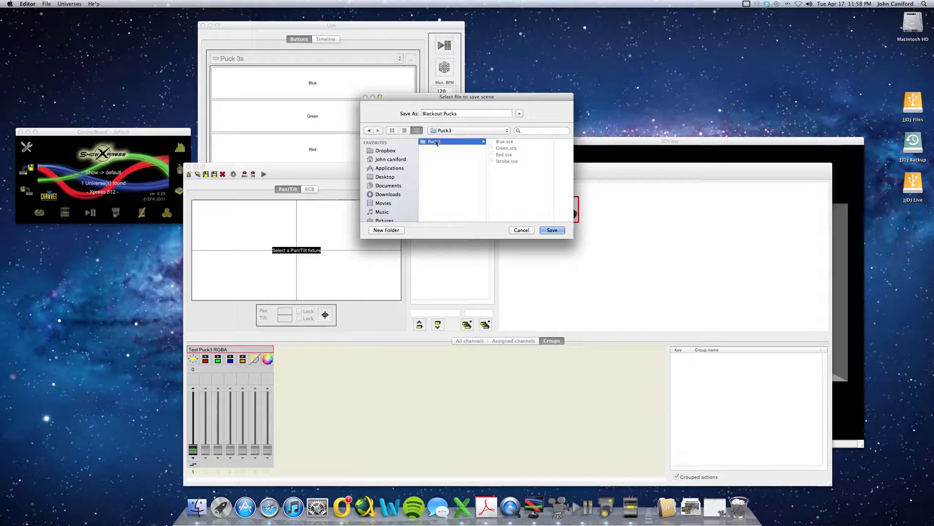
click(554, 231)
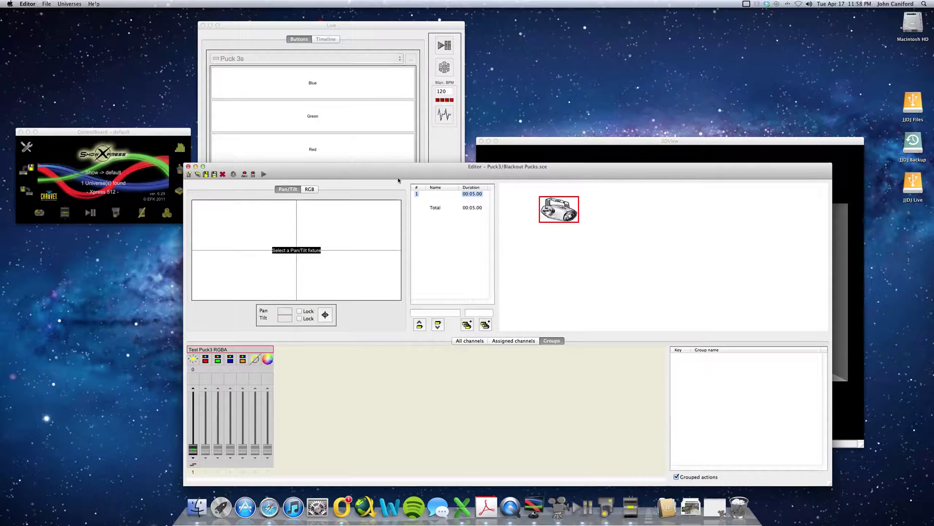
- Add Blackout Pucks.sce as a light scene button on the Puck 3s page
click(189, 166)
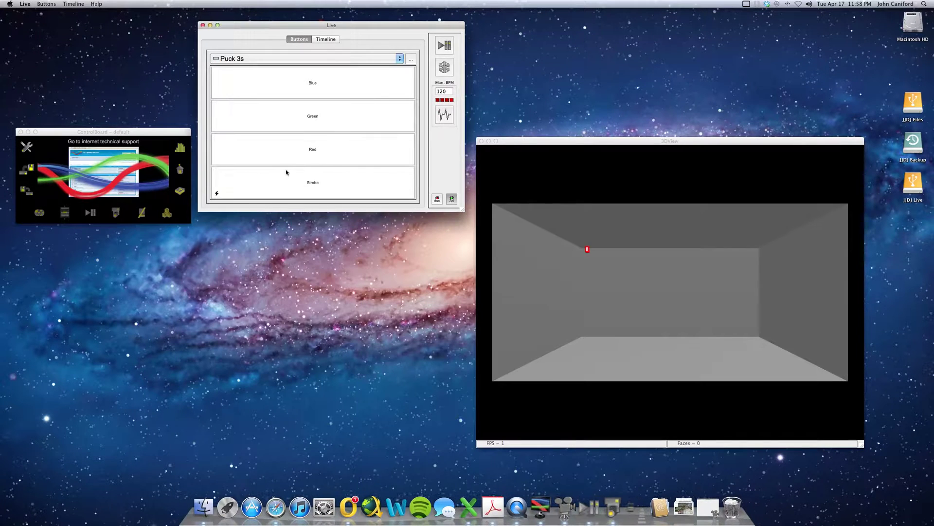
click(411, 60)
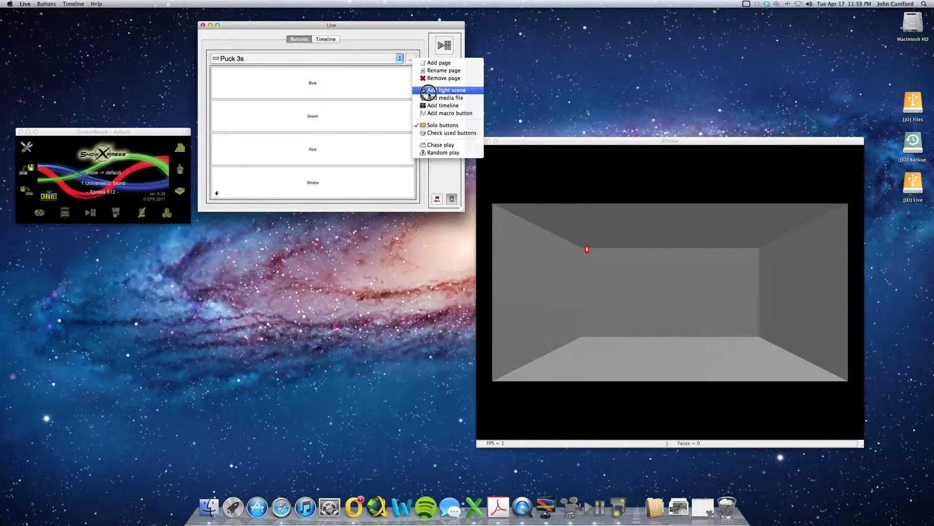
click(429, 93)
double_click(457, 125)
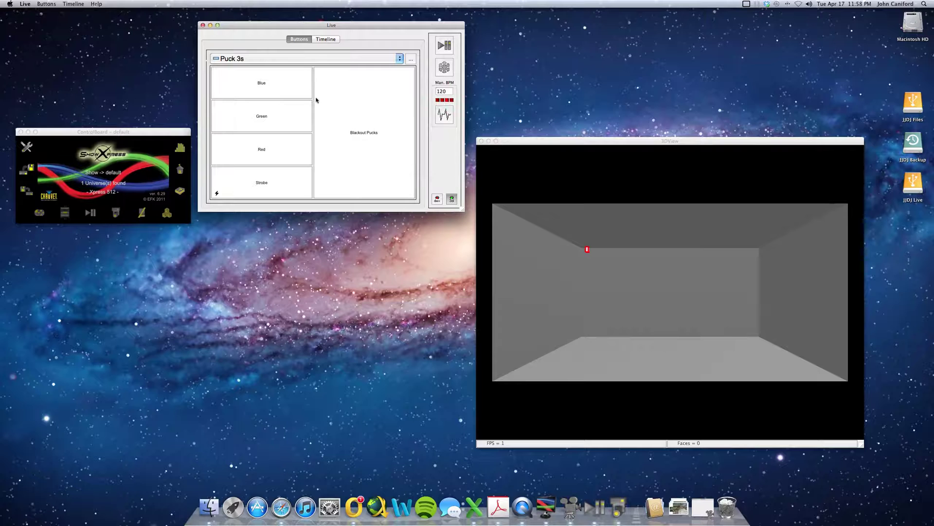
- Test Blackout Pucks against the blue colour scene
click(298, 89)
click(355, 142)
click(355, 146)
click(261, 82)
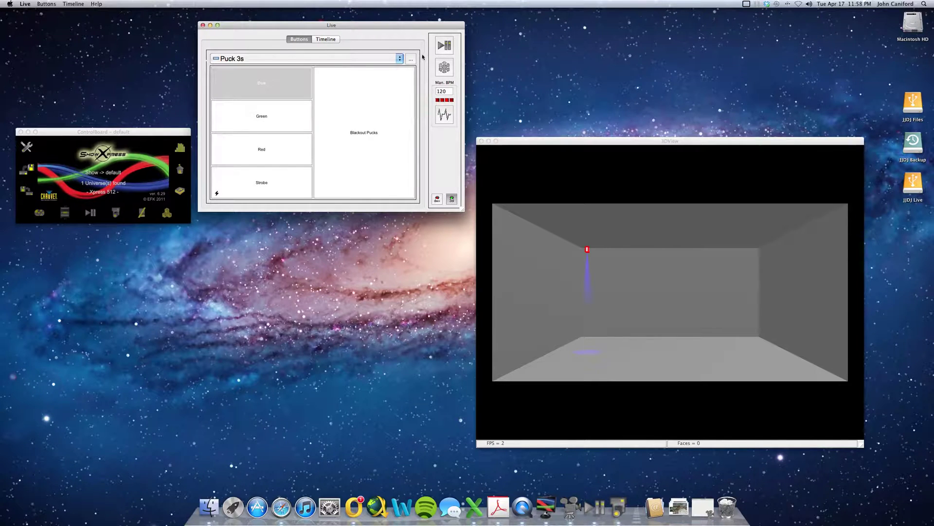
- Uncheck Solo buttons and test Blackout Pucks blacking out and releasing the blue beam
click(412, 59)
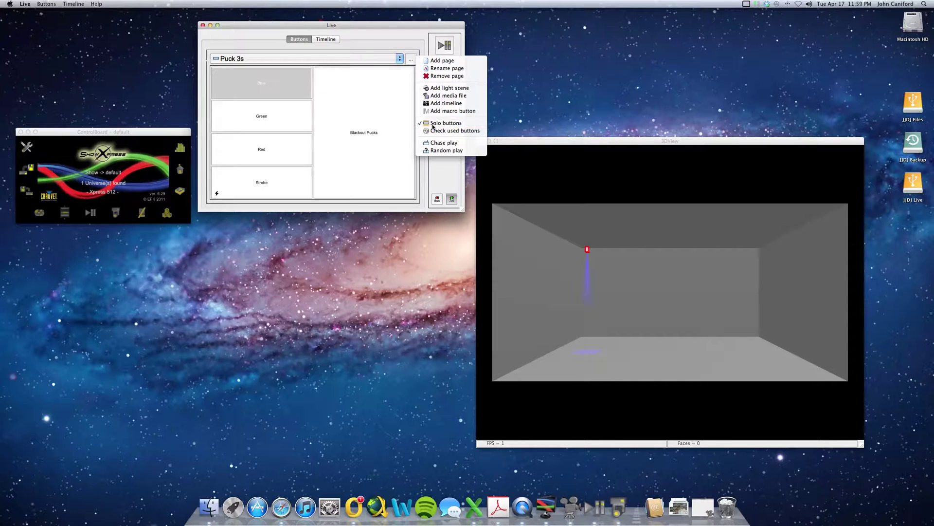
click(432, 124)
click(386, 126)
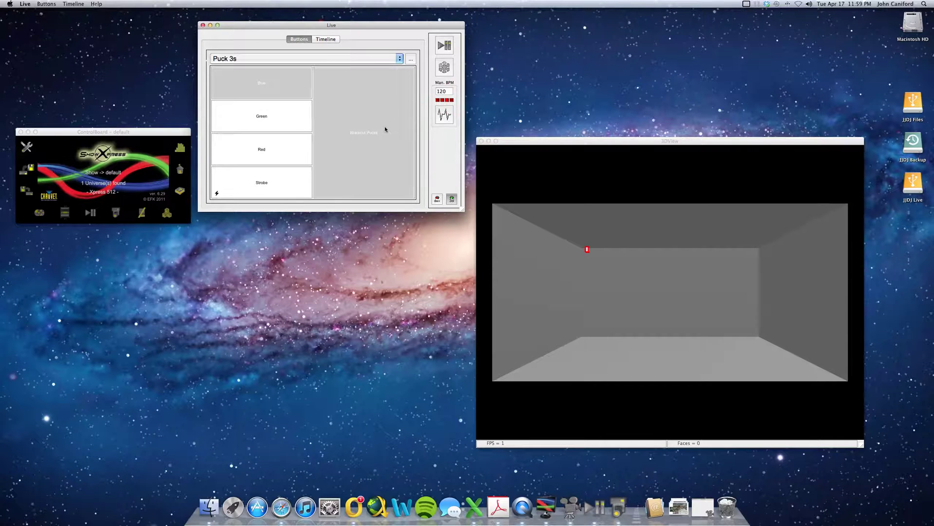
click(386, 129)
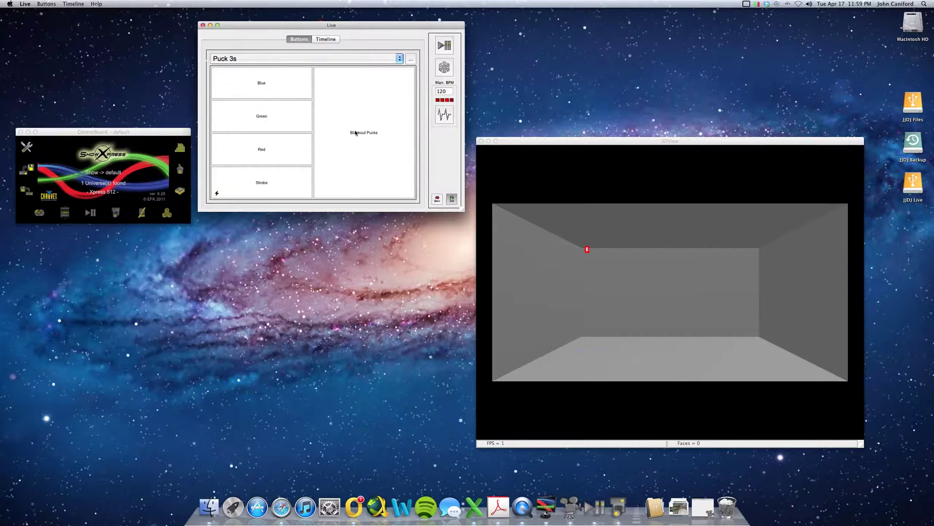
click(345, 118)
right_click(345, 119)
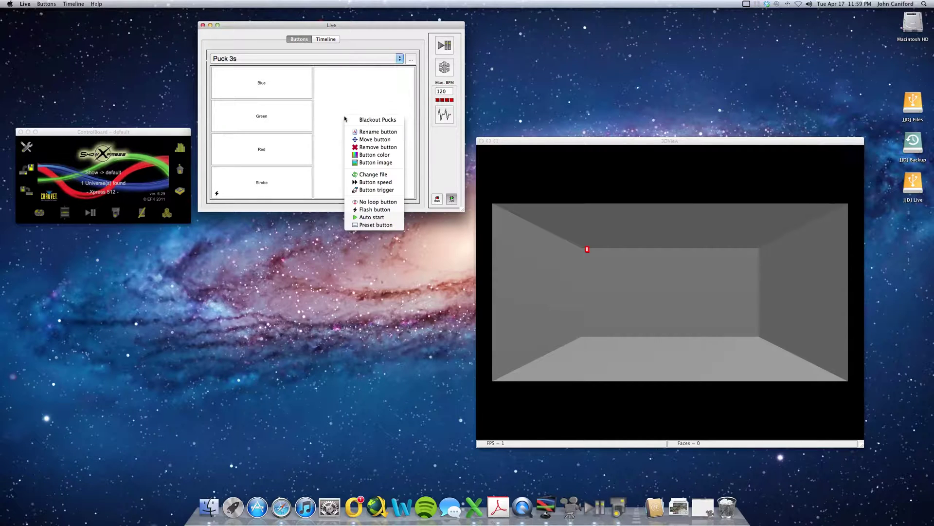
click(379, 190)
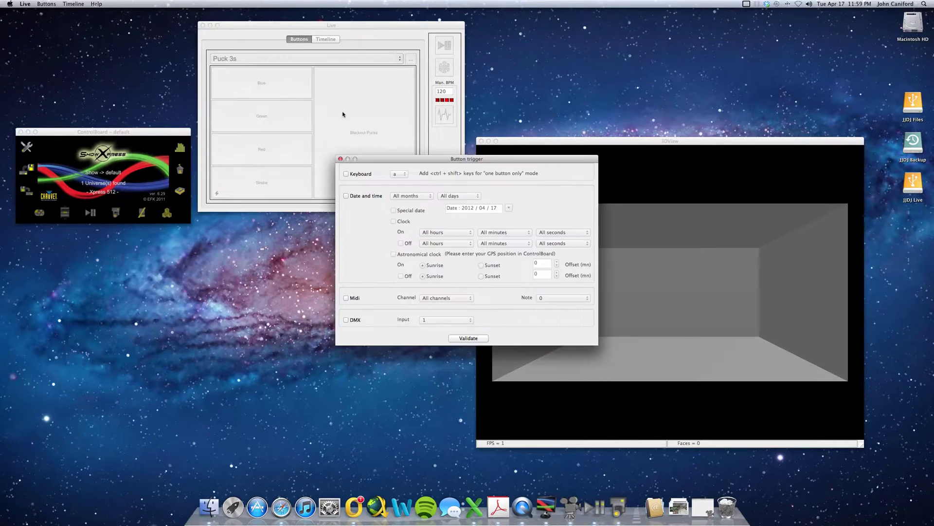
click(347, 174)
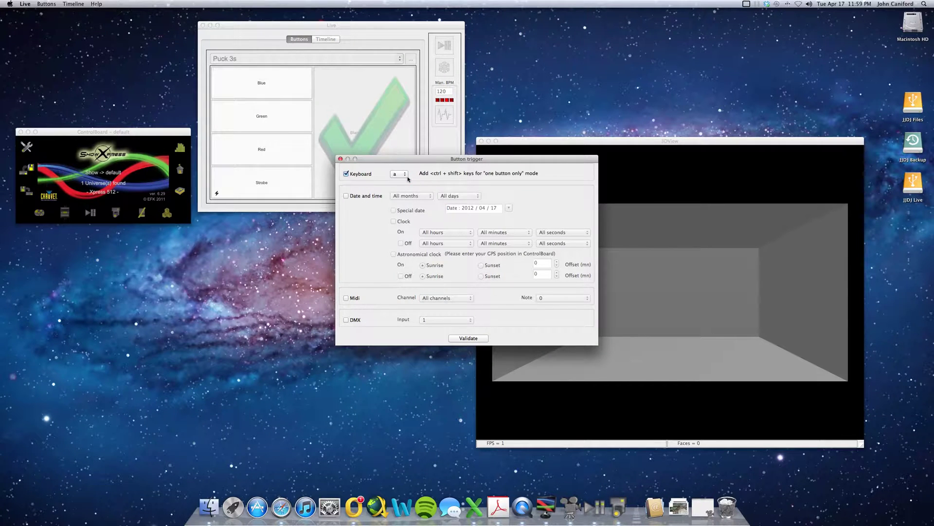
click(407, 174)
click(402, 180)
click(401, 175)
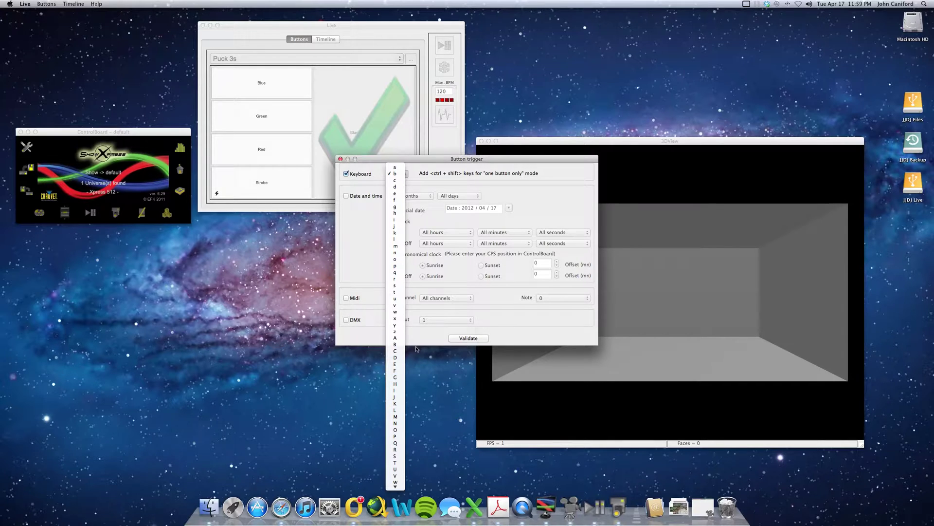
click(467, 338)
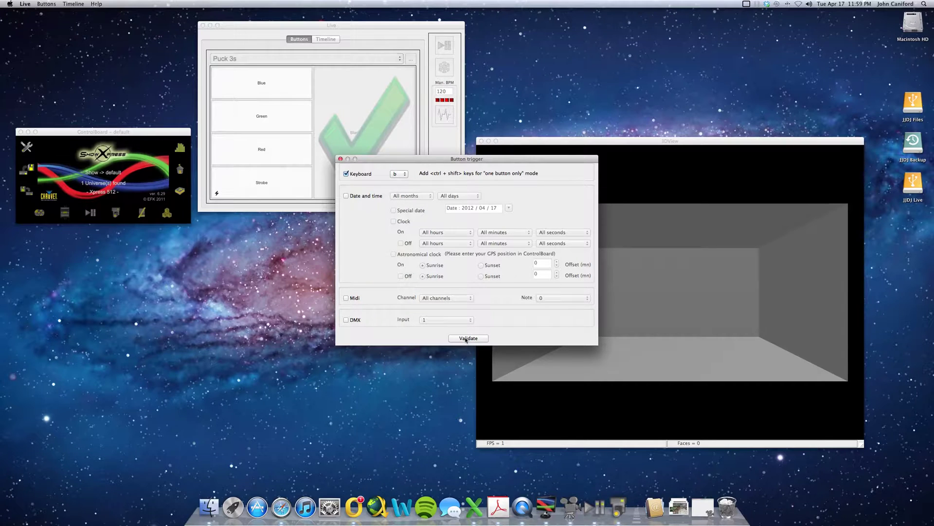
click(342, 159)
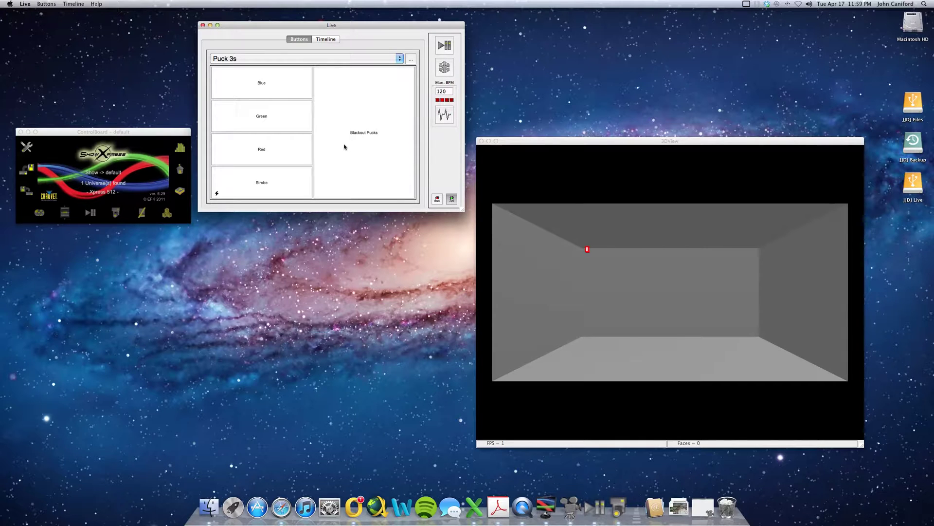
- Make Blackout Pucks a flash button and turn the blue colour scene on
right_click(340, 148)
click(373, 239)
click(268, 88)
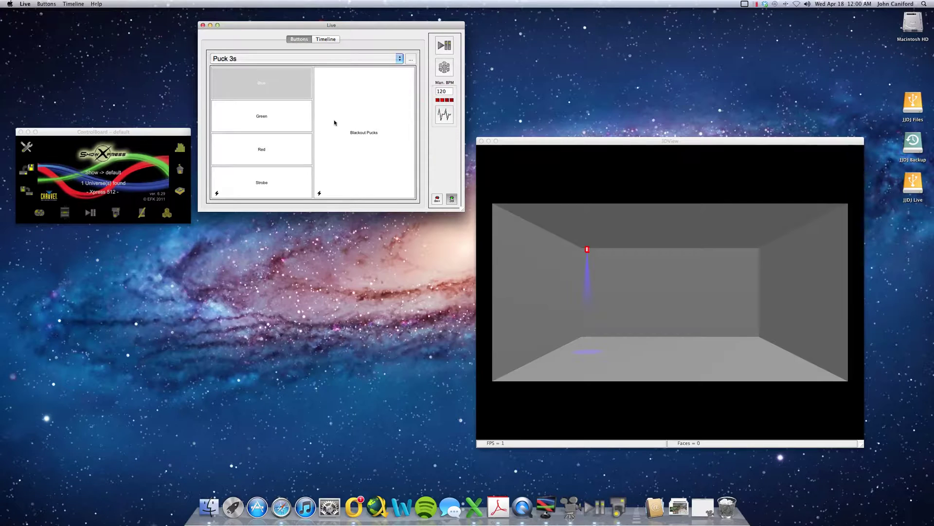
click(411, 59)
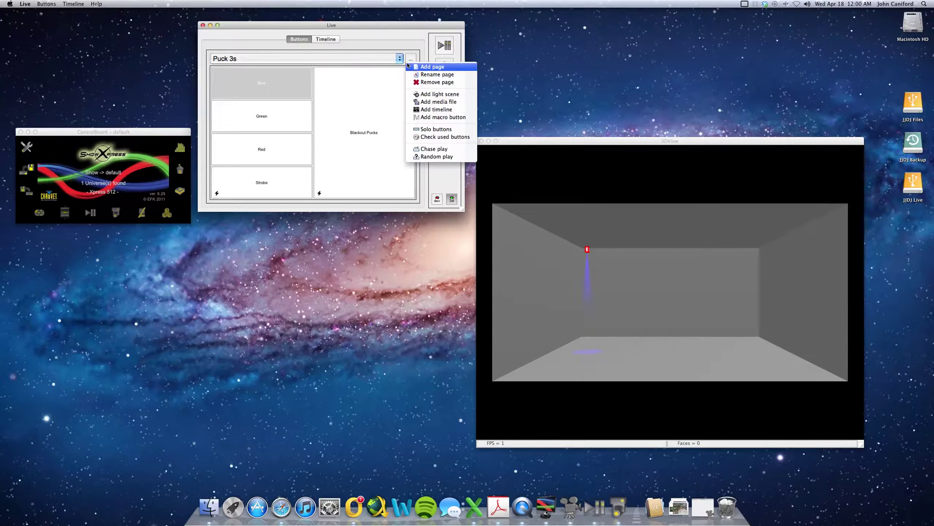
click(388, 104)
- Set b as Blackout Pucks' keyboard trigger and test it with the b key
right_click(374, 107)
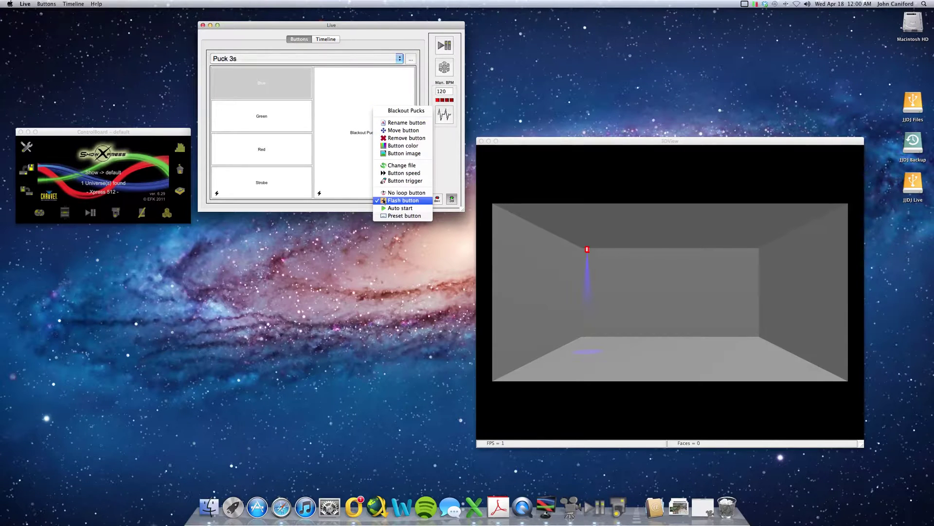
click(391, 180)
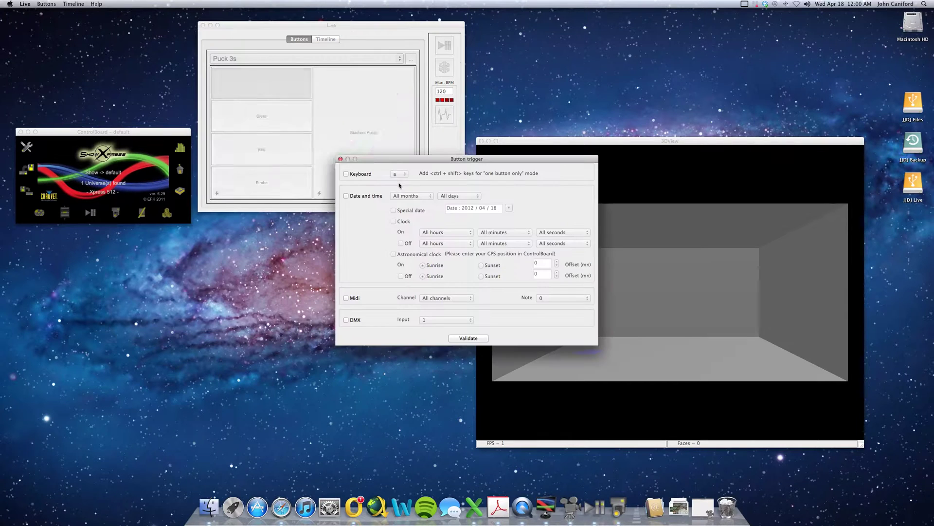
click(398, 173)
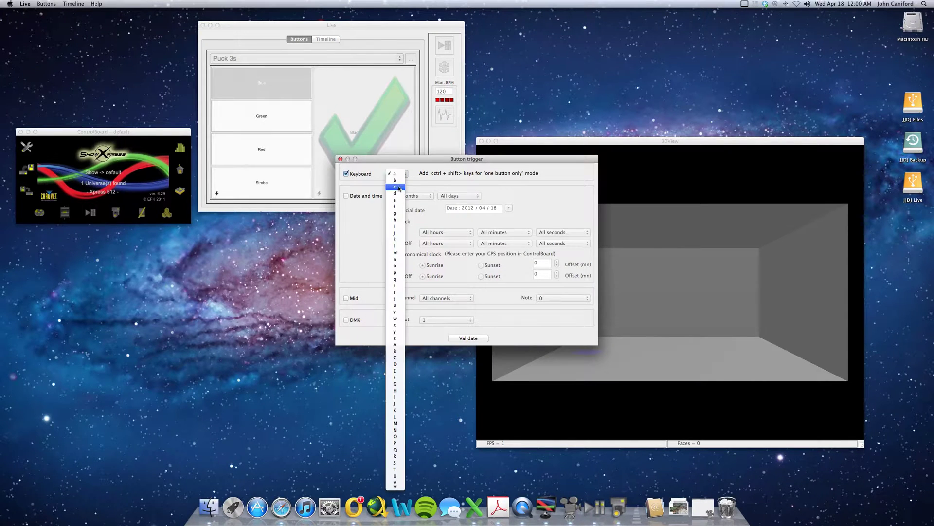
click(398, 183)
click(463, 336)
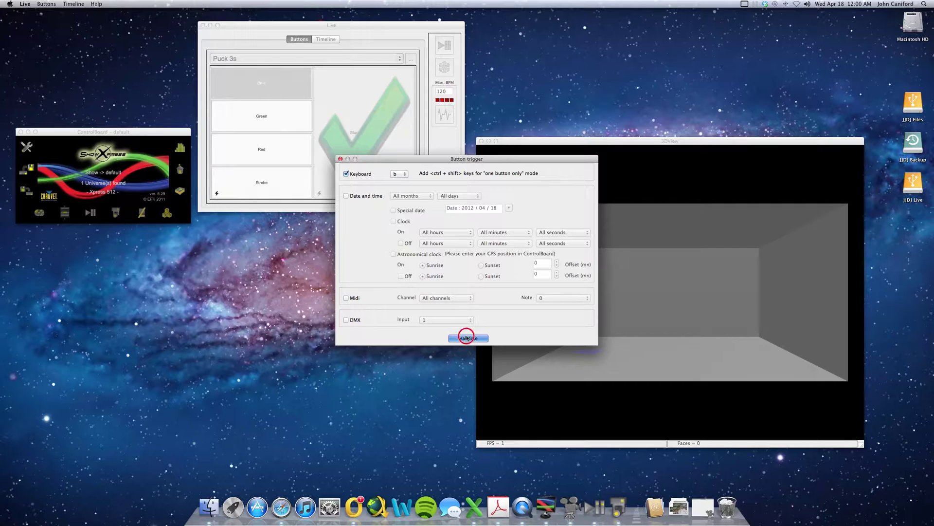
key(b)
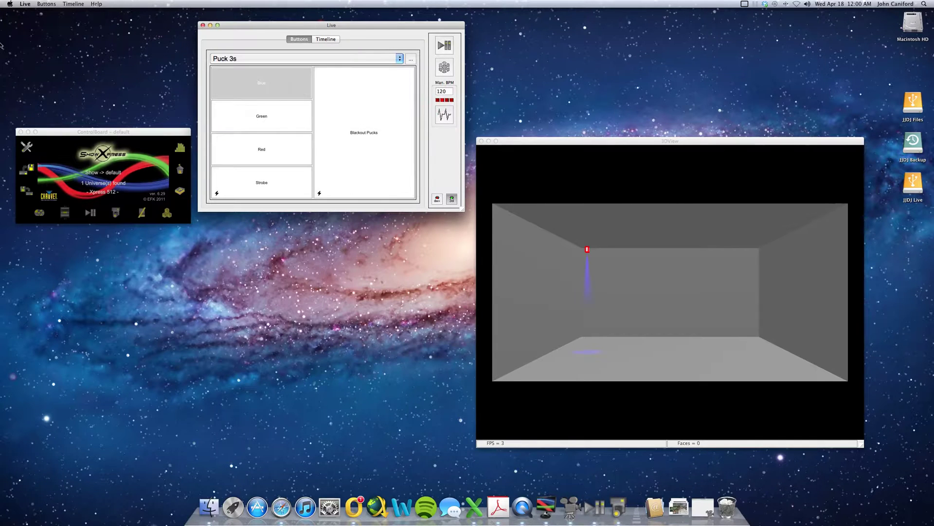
key(b)
key(b)
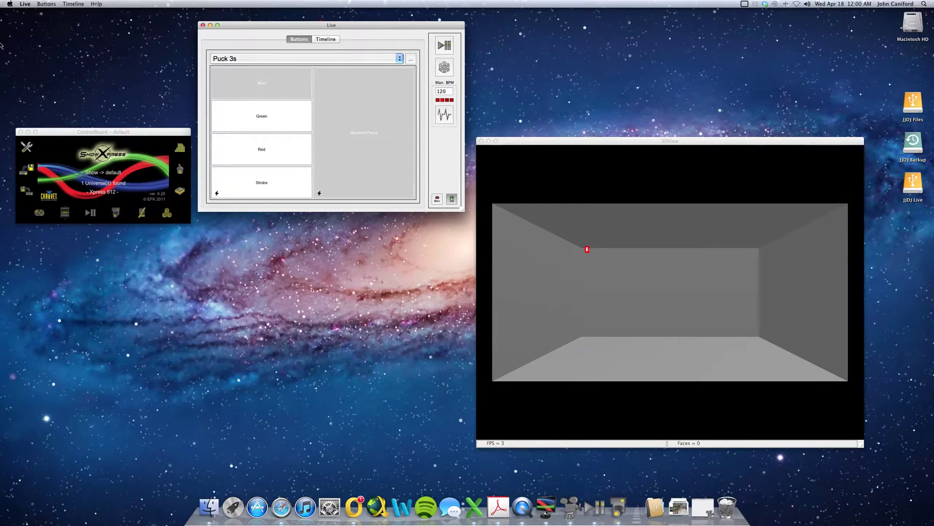
key(b)
key(b)
key(b)
key(b)
key(b)
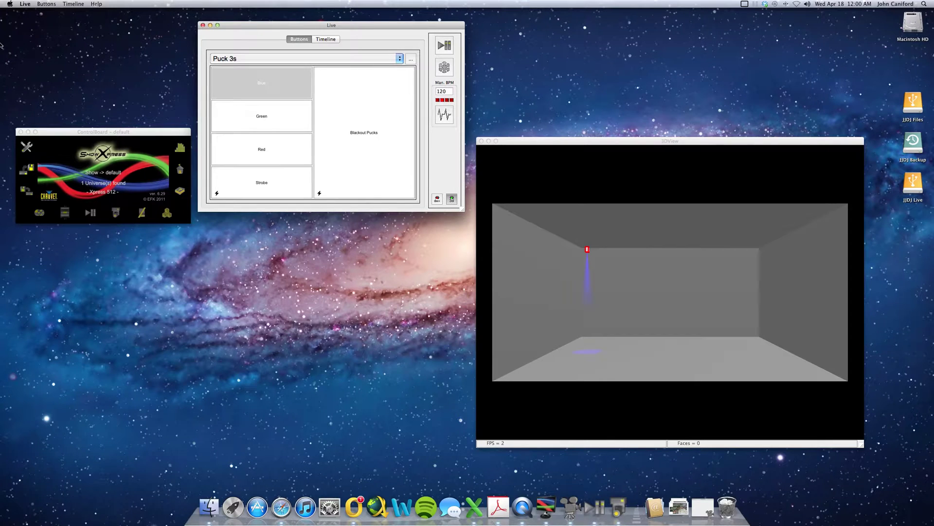